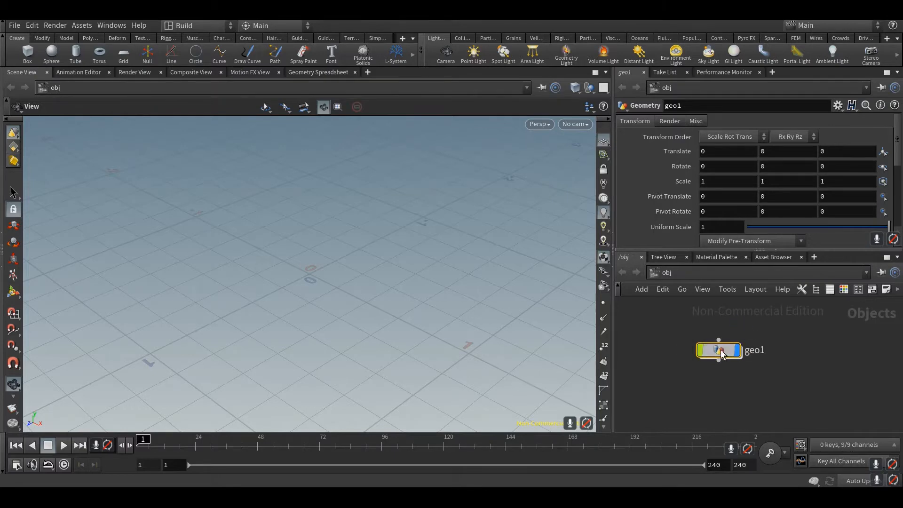
Step: Go inside the geo1 object and add a Pig Head test geometry node
{"action": "double_click", "coordinate": [723, 352]}
{"action": "key", "text": "Tab"}
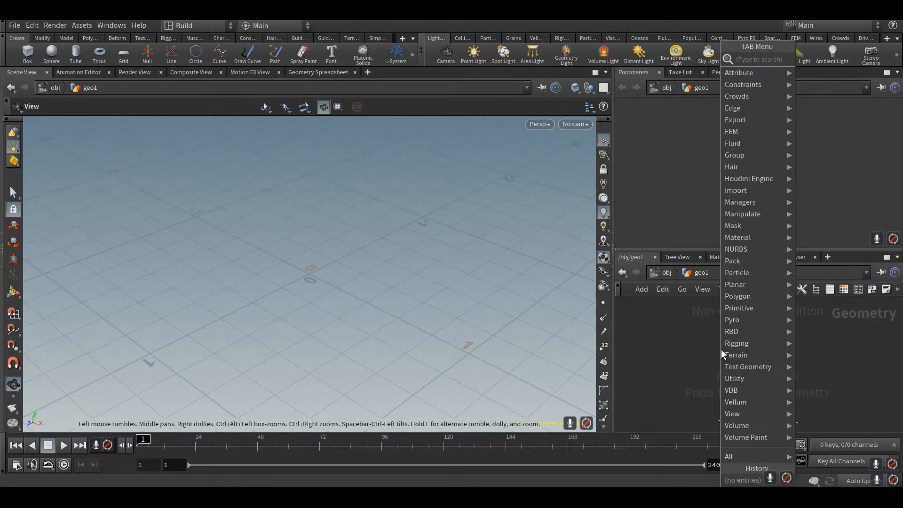
{"action": "type", "text": "pig"}
{"action": "key", "text": "Return"}
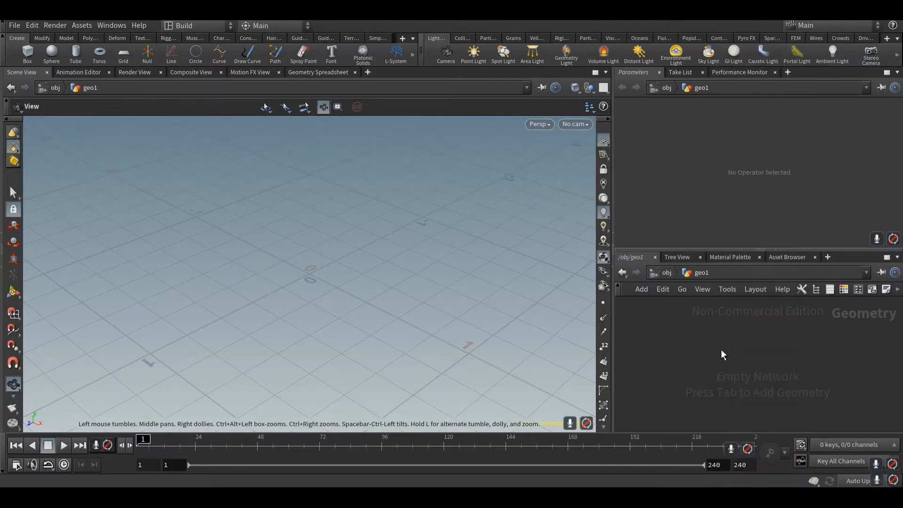
{"action": "left_click", "coordinate": [820, 379]}
{"action": "key", "text": "h"}
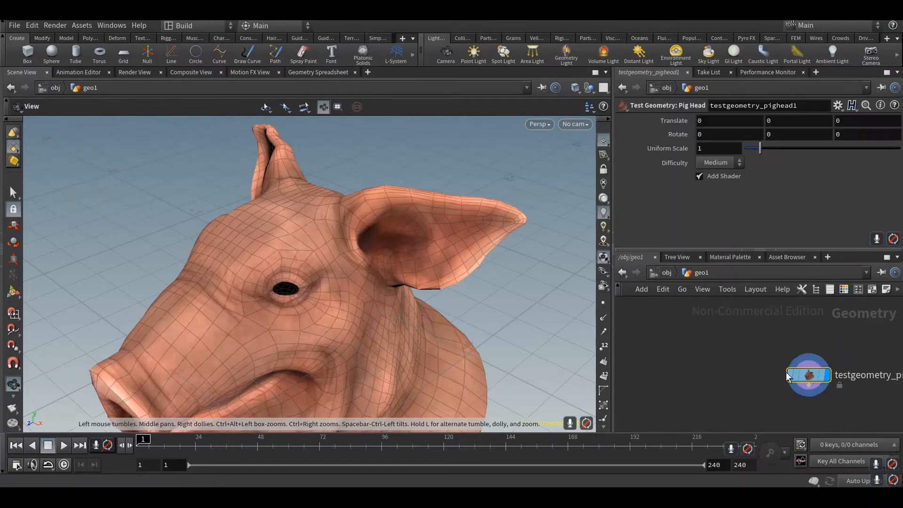
{"action": "left_click_drag", "start_coordinate": [406, 308], "coordinate": [380, 228]}
{"action": "scroll", "coordinate": [418, 295], "scroll_direction": "down", "scroll_amount": 5}
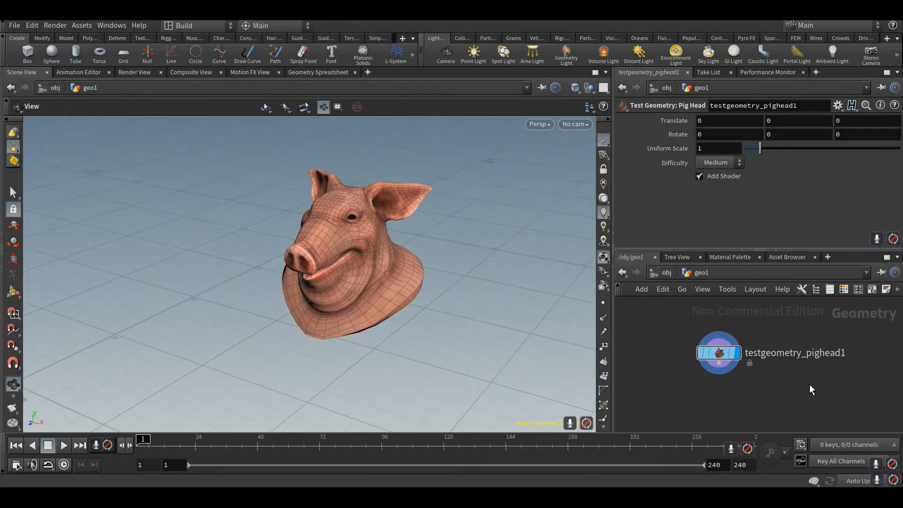
Step: Add a Sphere node beside the pig head and display it in the viewport
{"action": "key", "text": "Tab"}
{"action": "type", "text": "sp"}
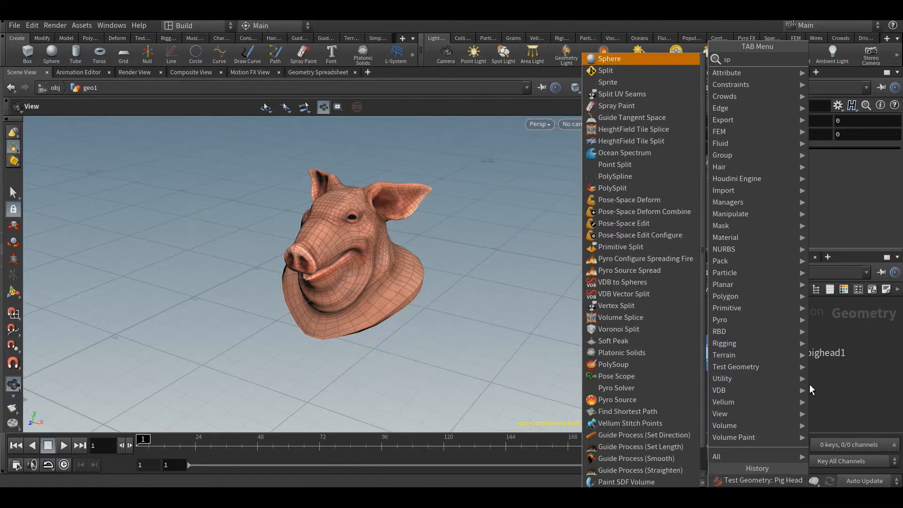
{"action": "key", "text": "Return"}
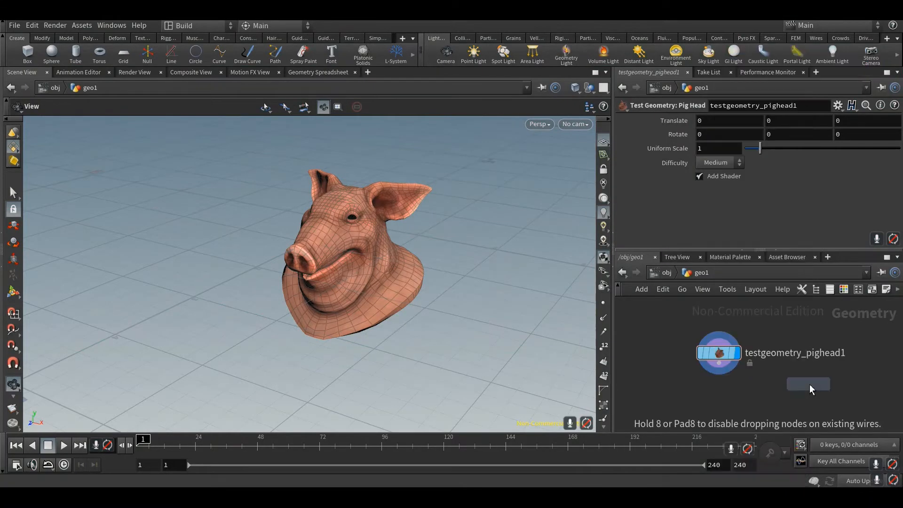
{"action": "left_click", "coordinate": [817, 372]}
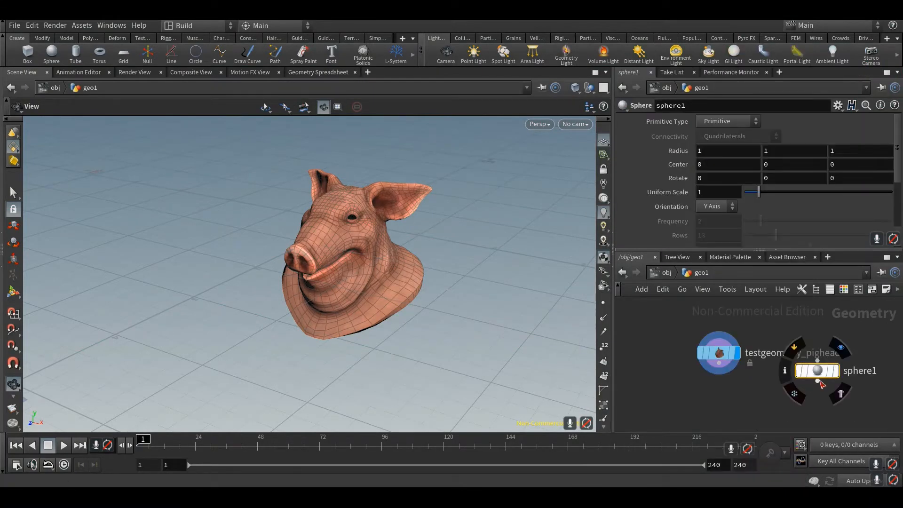
{"action": "middle_click", "coordinate": [821, 371]}
{"action": "scroll", "coordinate": [766, 367], "scroll_direction": "down", "scroll_amount": 3}
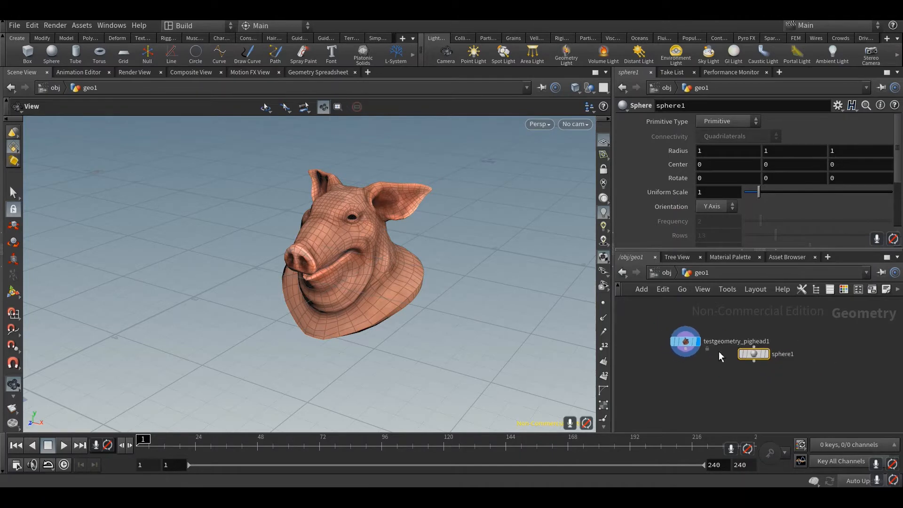
{"action": "left_click_drag", "start_coordinate": [747, 359], "coordinate": [787, 353]}
{"action": "left_click", "coordinate": [794, 347]}
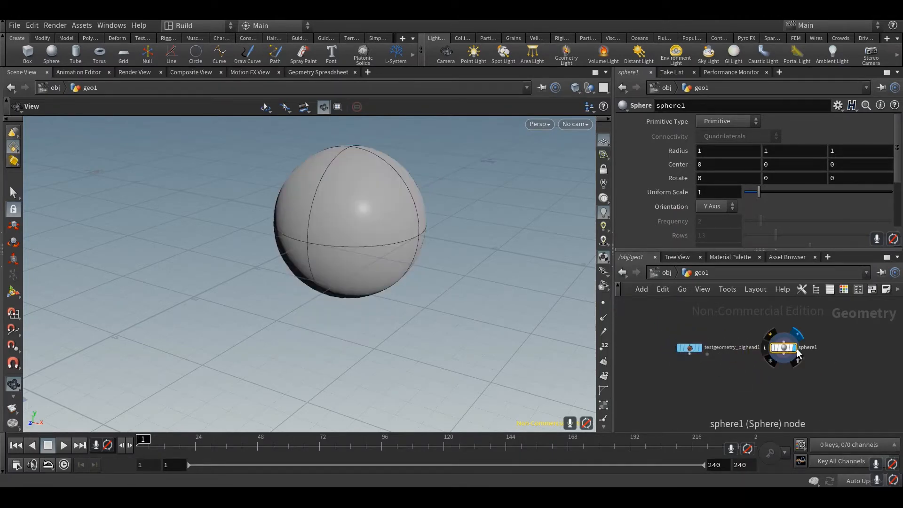
Step: Set the sphere's primitive type to Polygon and its frequency to 4
{"action": "left_click", "coordinate": [759, 124]}
{"action": "left_click", "coordinate": [721, 141]}
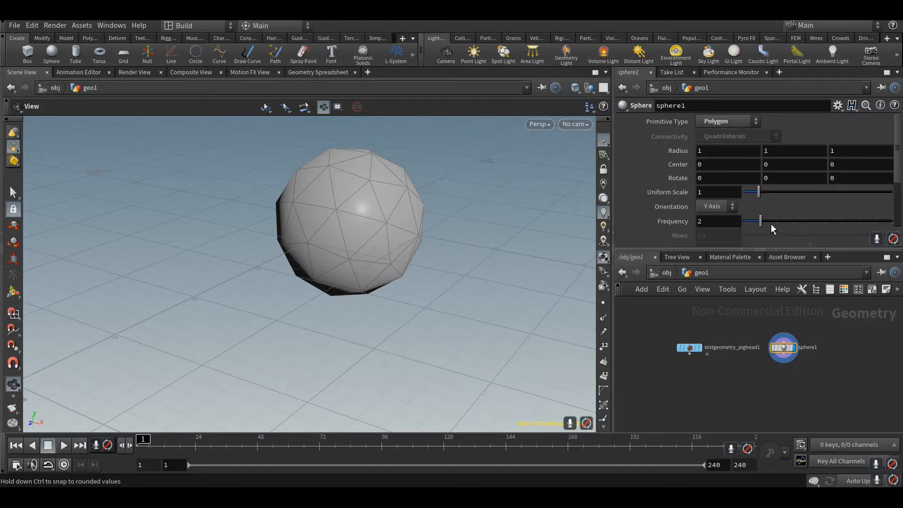
{"action": "left_click_drag", "start_coordinate": [780, 223], "coordinate": [794, 221]}
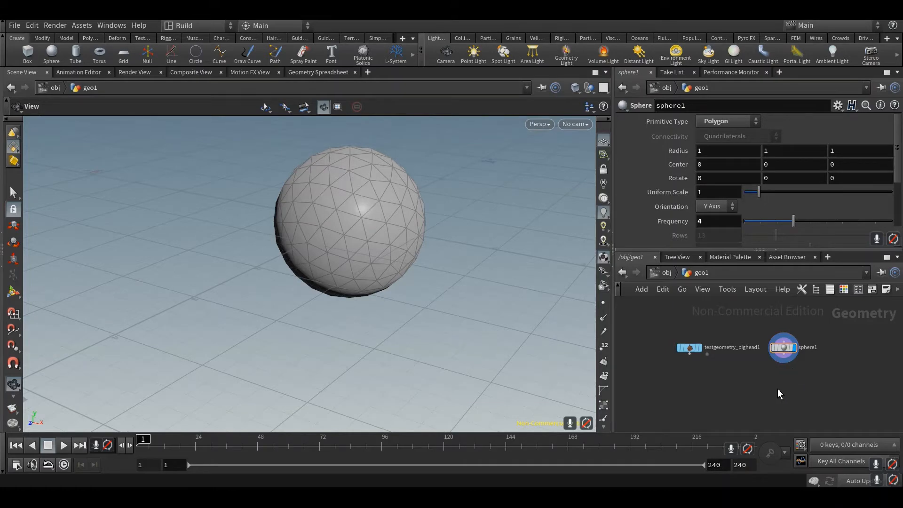
Step: Add a Mountain node fed by the sphere and make it the displayed node
{"action": "key", "text": "Tab"}
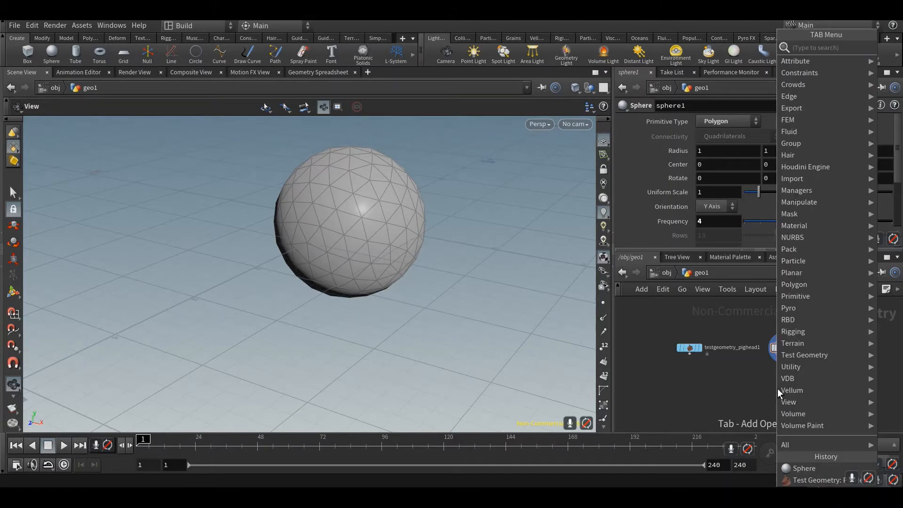
{"action": "type", "text": "moun"}
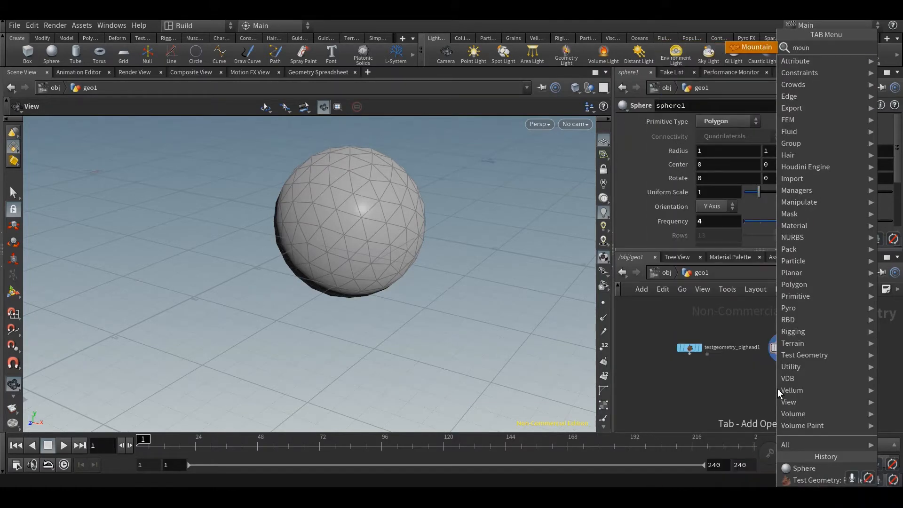
{"action": "key", "text": "Return"}
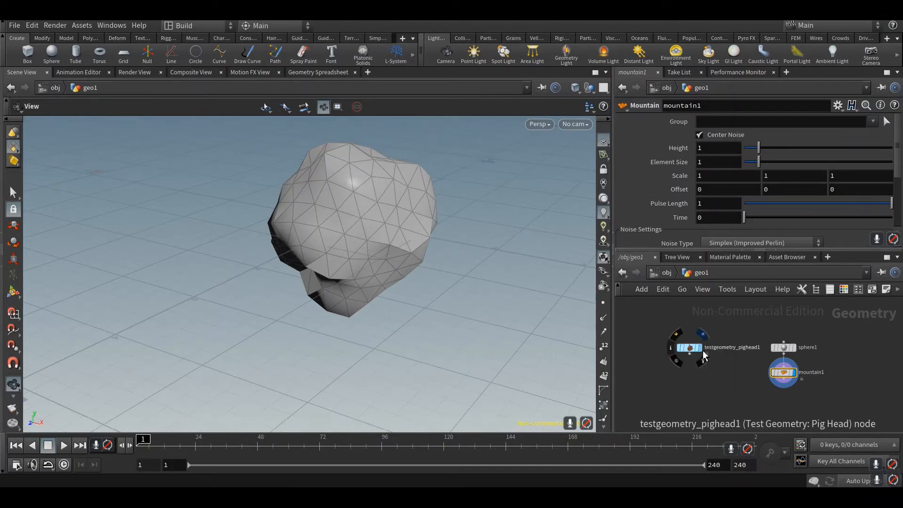
{"action": "left_click", "coordinate": [704, 355]}
{"action": "left_click", "coordinate": [798, 374]}
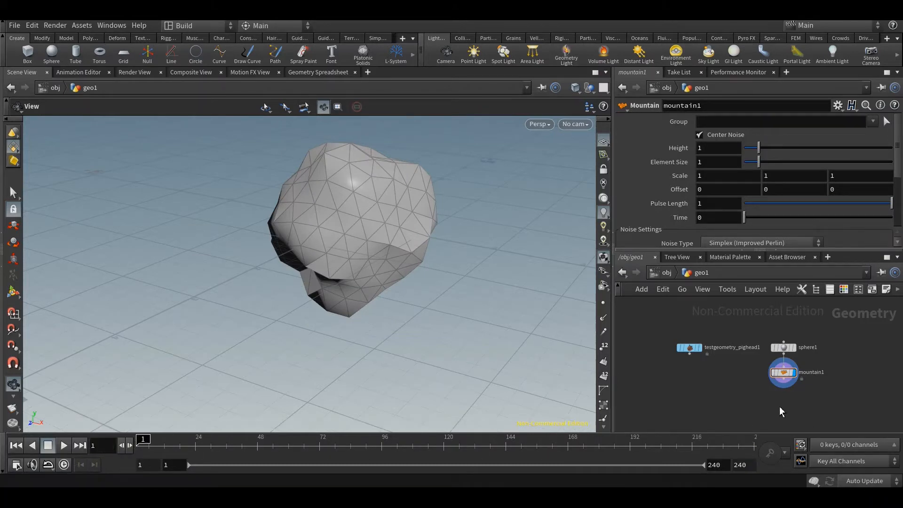
Step: Add a Transform node after the Mountain node and set its Y translation to -4
{"action": "key", "text": "Tab"}
{"action": "type", "text": "tran"}
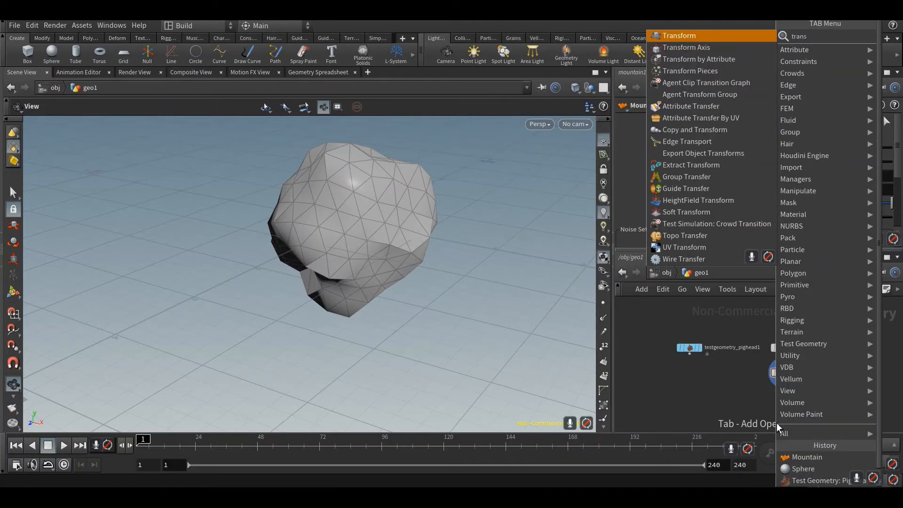
{"action": "key", "text": "Return"}
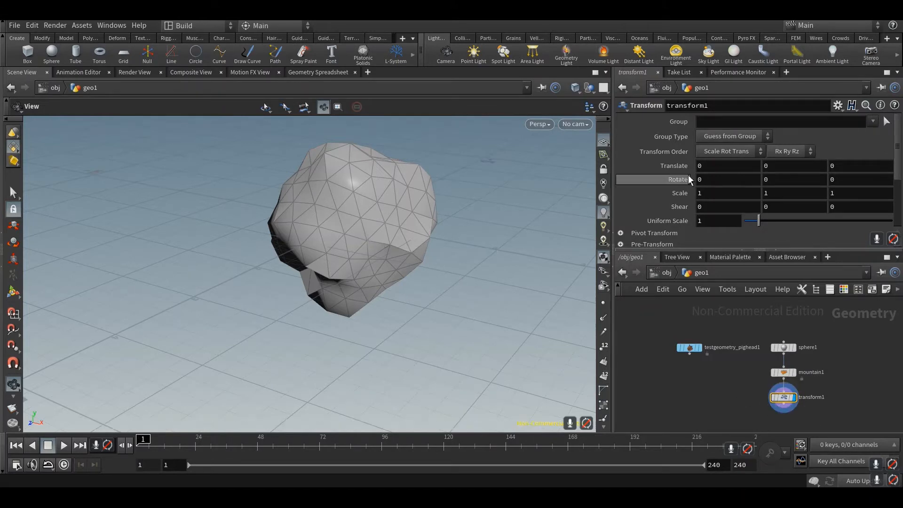
{"action": "left_click", "coordinate": [771, 167]}
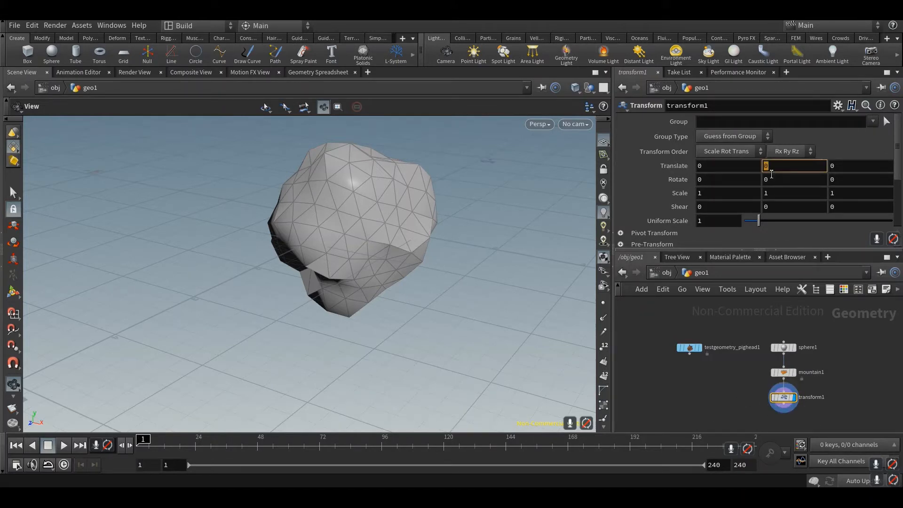
{"action": "type", "text": "-4"}
{"action": "key", "text": "Return"}
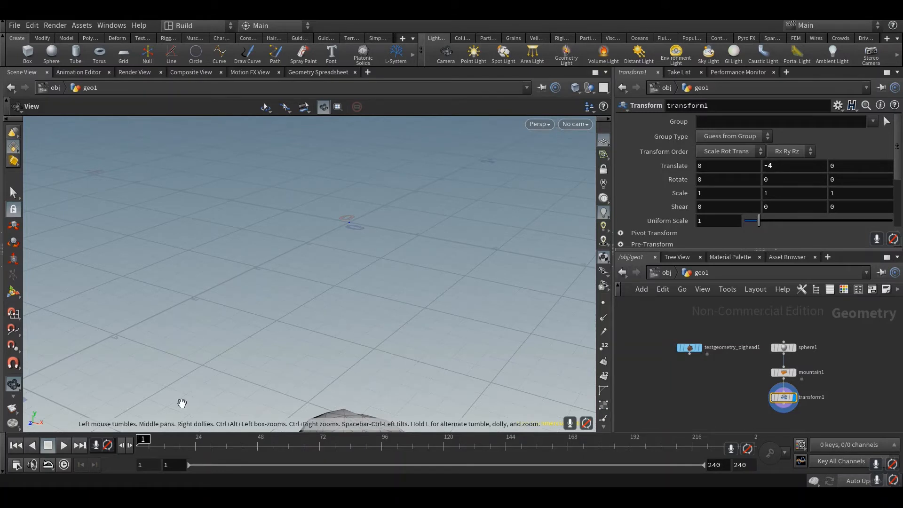
Step: Keyframe the transform's Y translation at frame 1 and set the timeline's end frame to 80
{"action": "left_click", "coordinate": [771, 169], "text": "alt"}
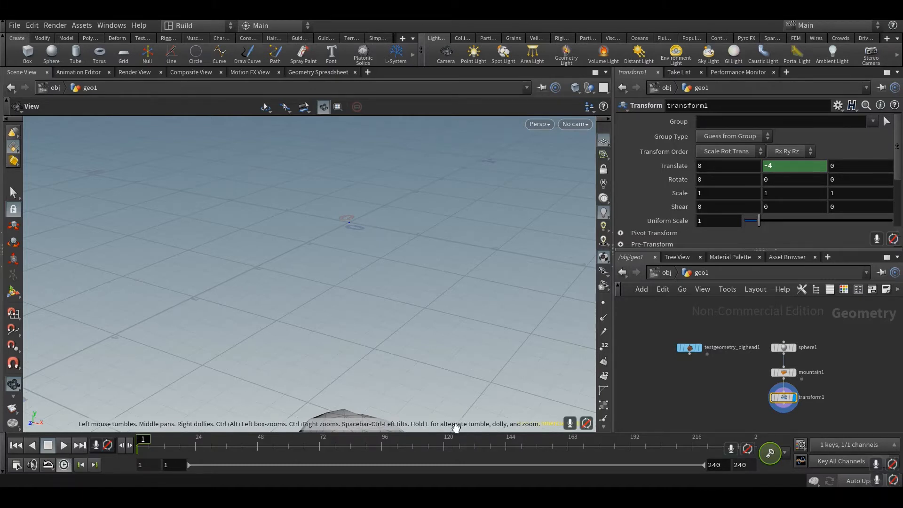
{"action": "left_click", "coordinate": [748, 465]}
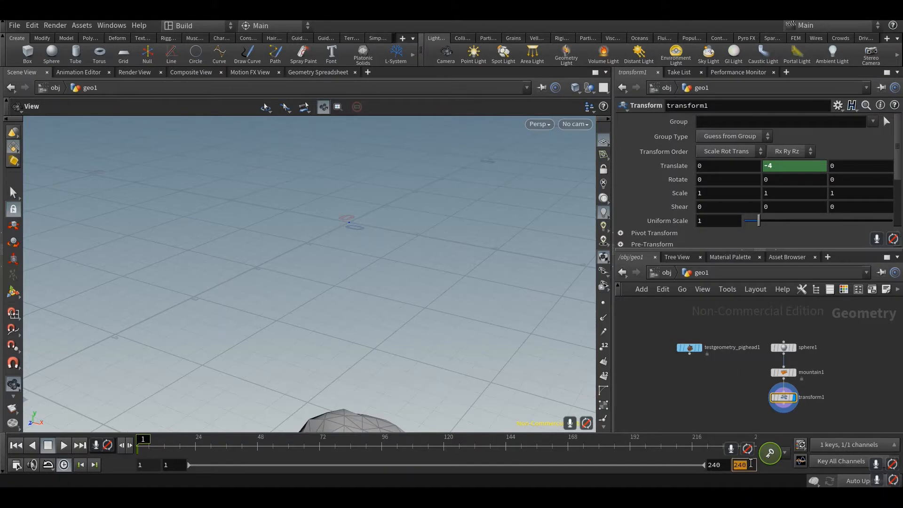
{"action": "type", "text": "80"}
{"action": "key", "text": "Return"}
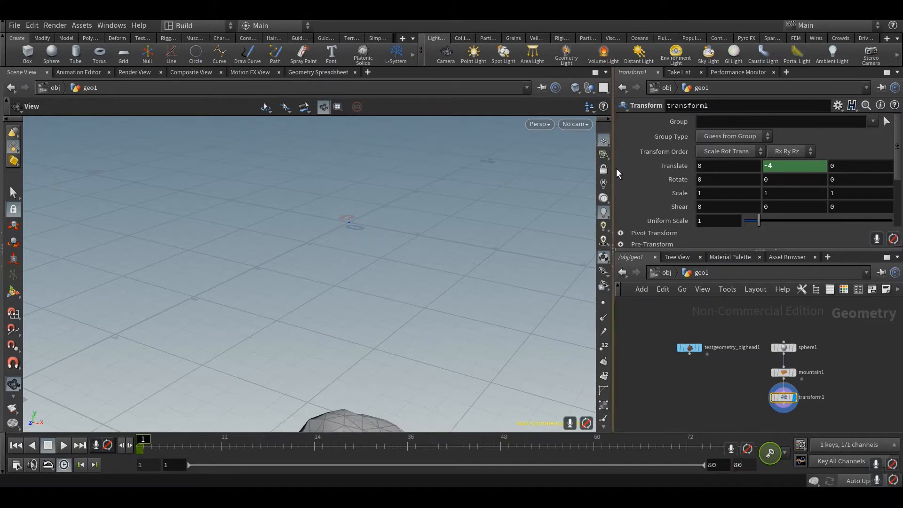
Step: Scale the transform to 2 on all axes and keyframe its Y translation at 0 on frame 50
{"action": "mouse_move", "coordinate": [677, 203]}
{"action": "middle_mouse_down"}
{"action": "mouse_move", "coordinate": [671, 172]}
{"action": "mouse_move", "coordinate": [678, 201]}
{"action": "middle_mouse_up"}
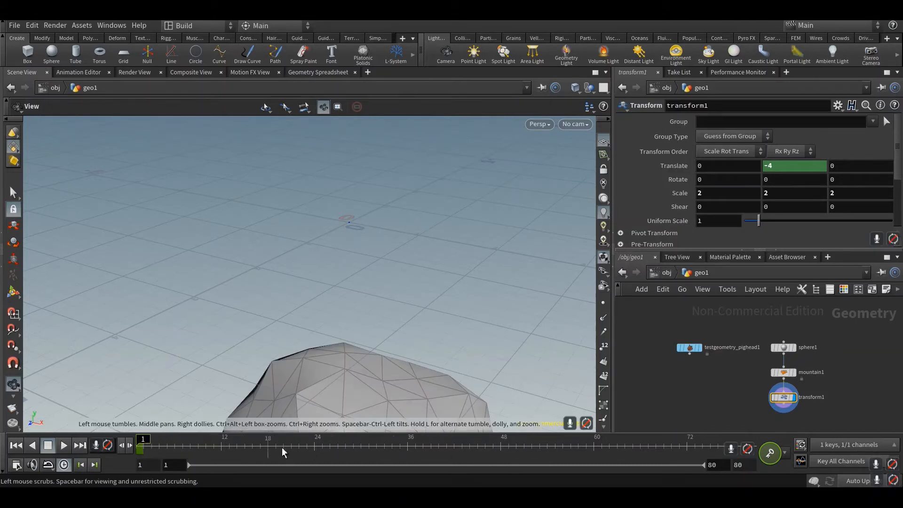
{"action": "left_click", "coordinate": [517, 446]}
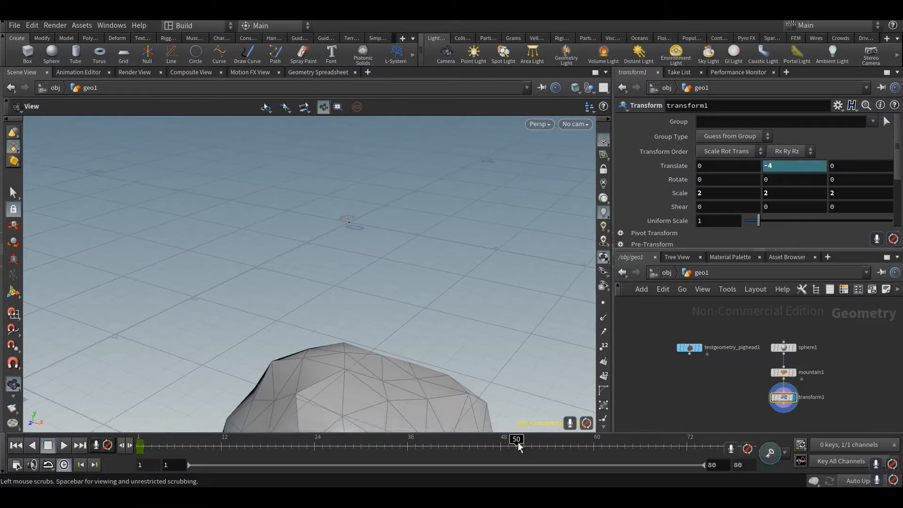
{"action": "left_click", "coordinate": [780, 167]}
{"action": "key", "text": "Return"}
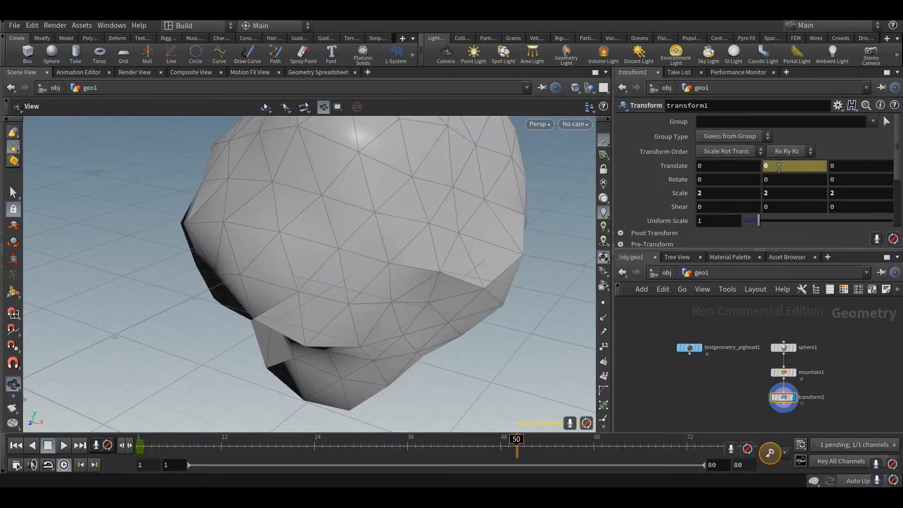
{"action": "left_click", "coordinate": [778, 168], "text": "alt"}
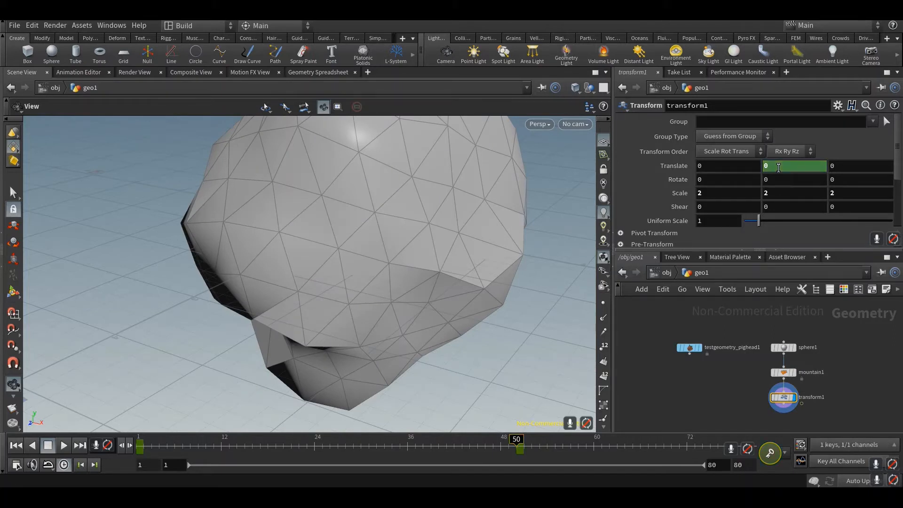
Step: Play the animation from the first frame to check the rock's rise, and return to frame 1
{"action": "left_click", "coordinate": [16, 446]}
{"action": "left_click", "coordinate": [64, 445]}
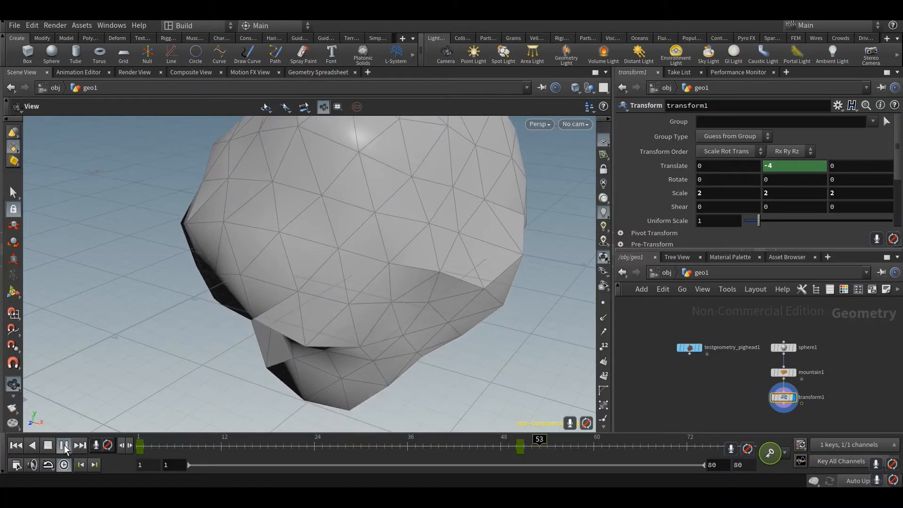
{"action": "left_click", "coordinate": [64, 445]}
{"action": "left_click", "coordinate": [16, 446]}
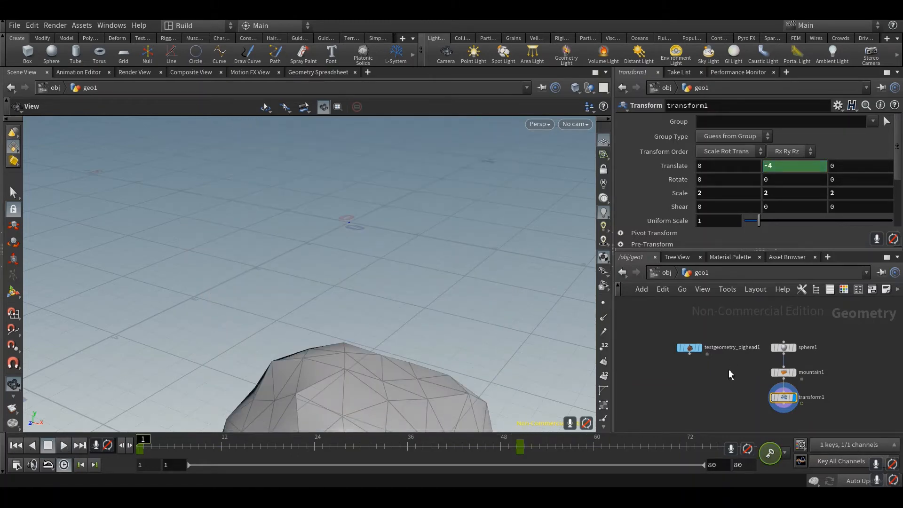
Step: Add a Boolean node below the transform with its operation set to Subtract
{"action": "middle_click_drag", "start_coordinate": [729, 425], "coordinate": [713, 392]}
{"action": "key", "text": "Tab"}
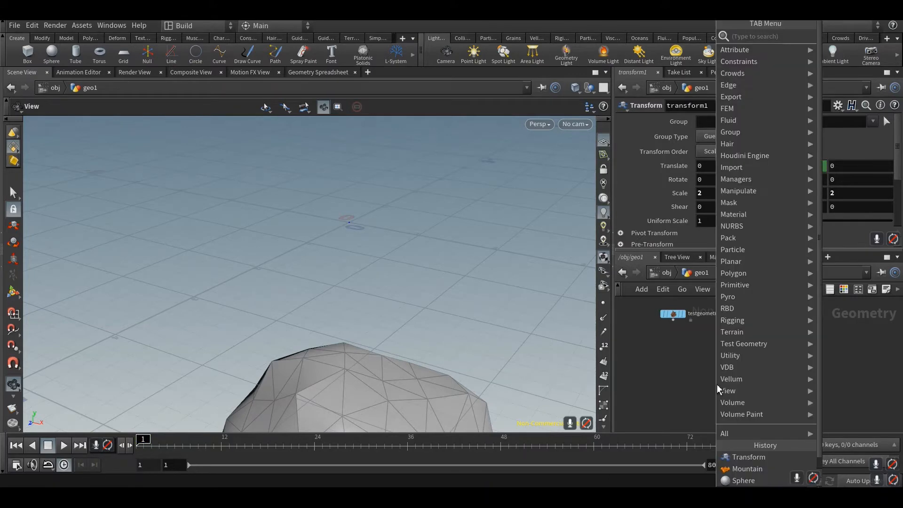
{"action": "type", "text": "bool"}
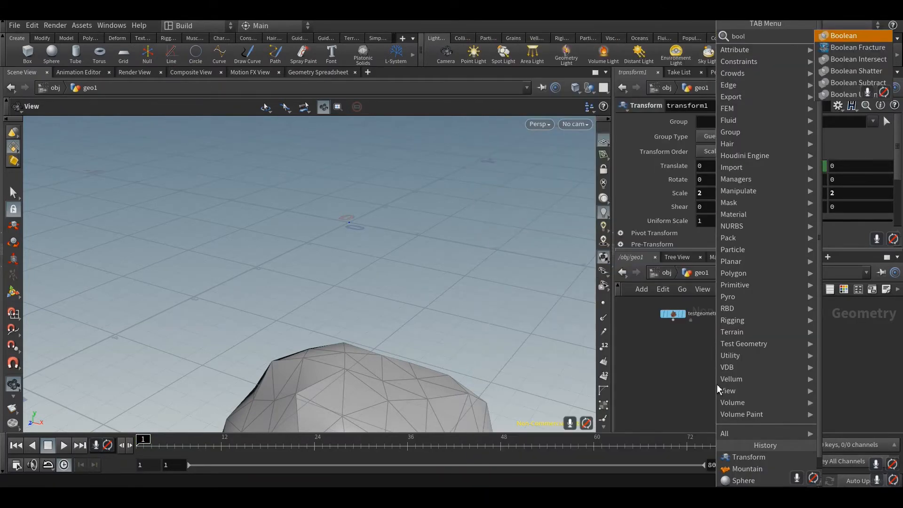
{"action": "key", "text": "Return"}
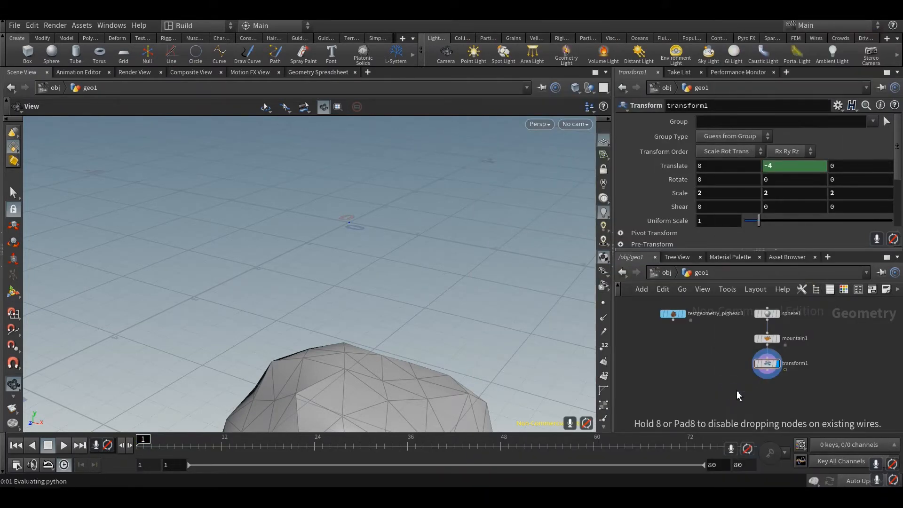
{"action": "left_click", "coordinate": [737, 391]}
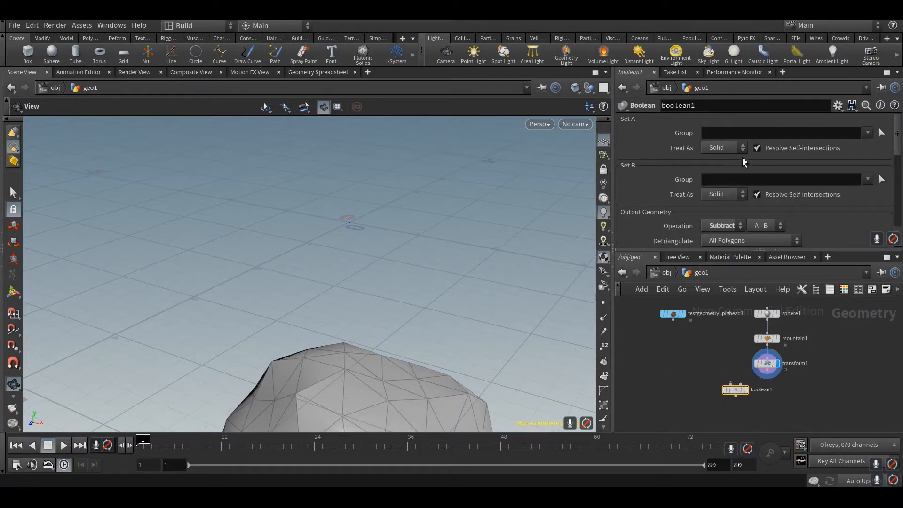
{"action": "left_click", "coordinate": [740, 228]}
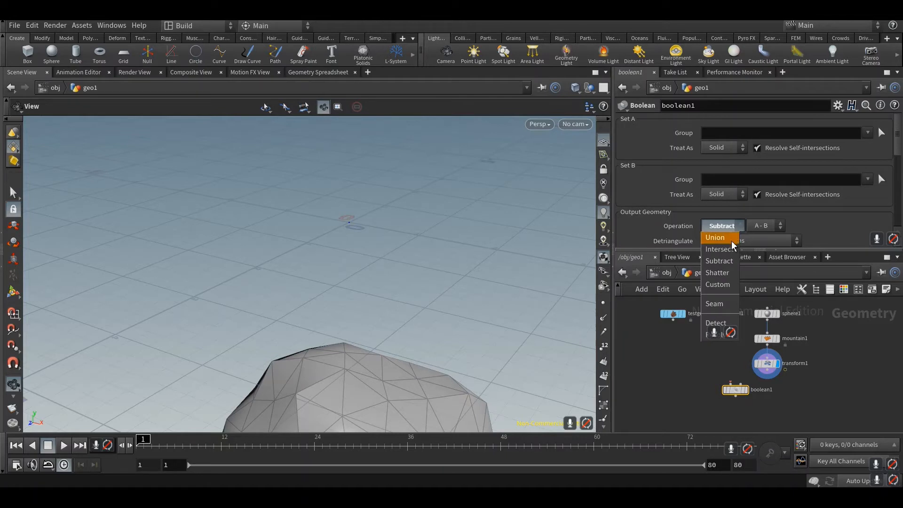
{"action": "left_click", "coordinate": [719, 263]}
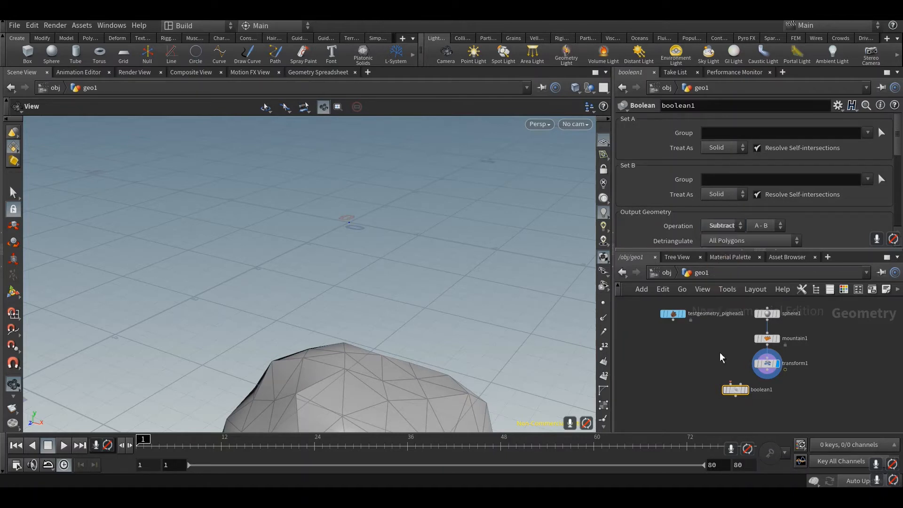
Step: Connect the pig head to the Boolean's first input and the transform to its second input
{"action": "left_click", "coordinate": [673, 319]}
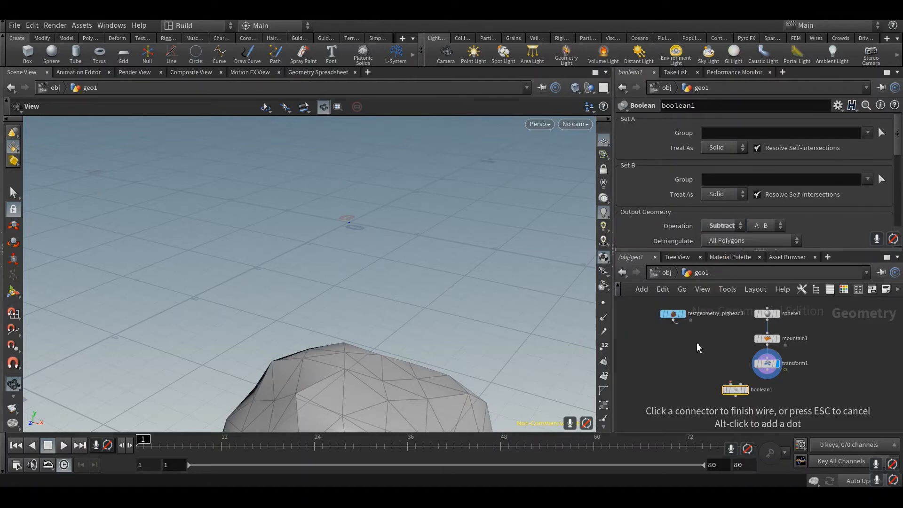
{"action": "left_click", "coordinate": [732, 385]}
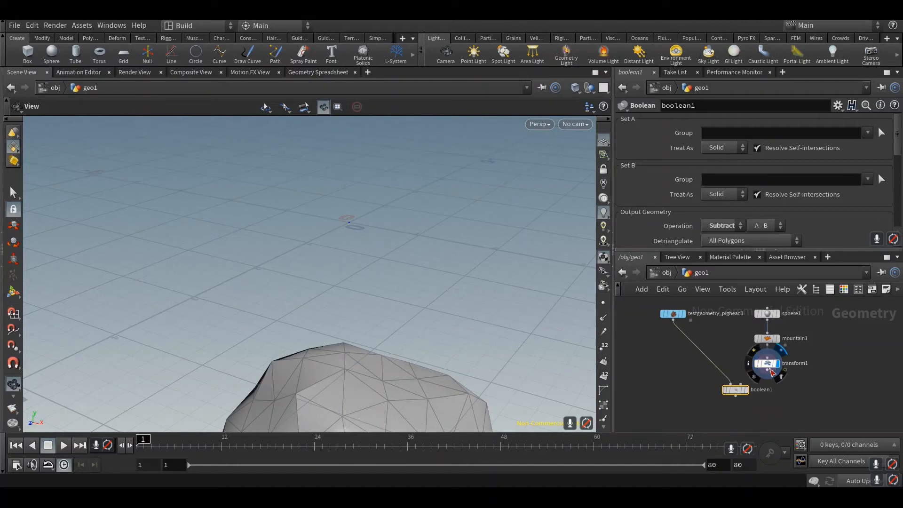
{"action": "left_click", "coordinate": [771, 374]}
{"action": "left_click", "coordinate": [742, 384]}
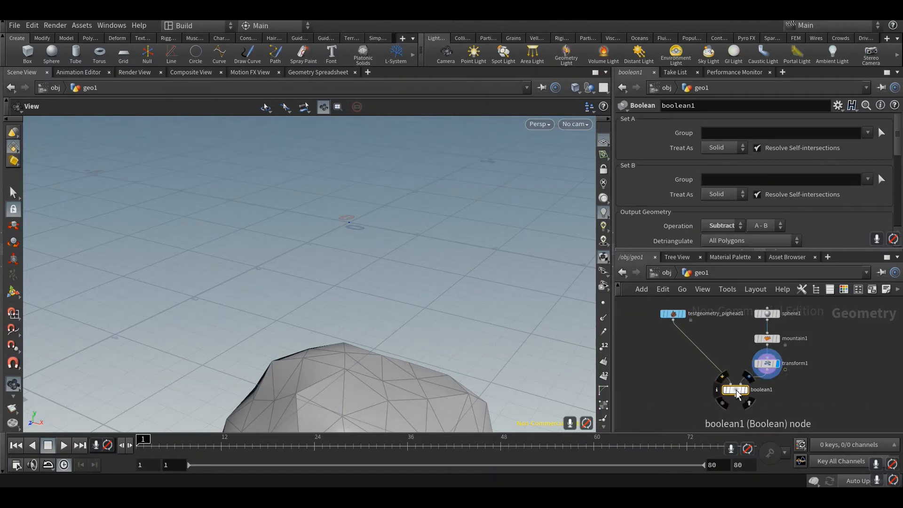
{"action": "left_click_drag", "start_coordinate": [735, 394], "coordinate": [723, 394]}
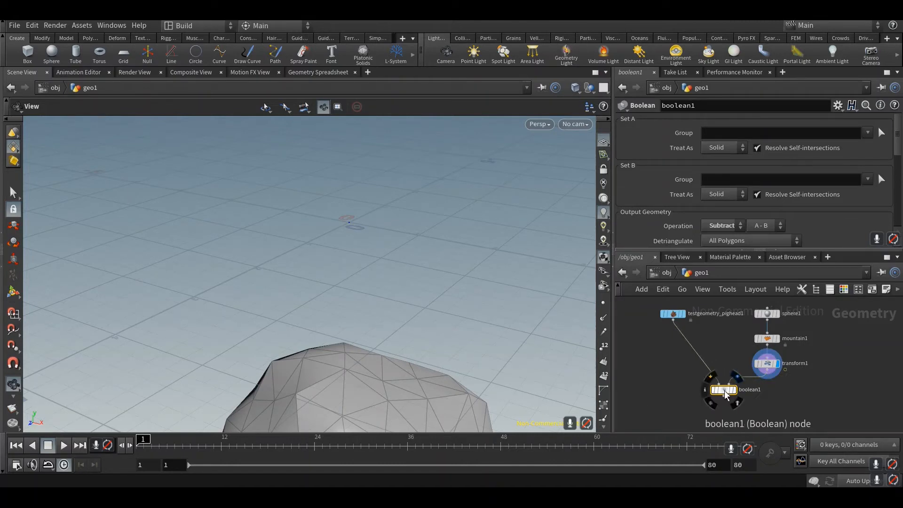
Step: Rename the Boolean node as BOOL_GEO and shift it toward the pig head's side of the network
{"action": "double_click", "coordinate": [756, 391]}
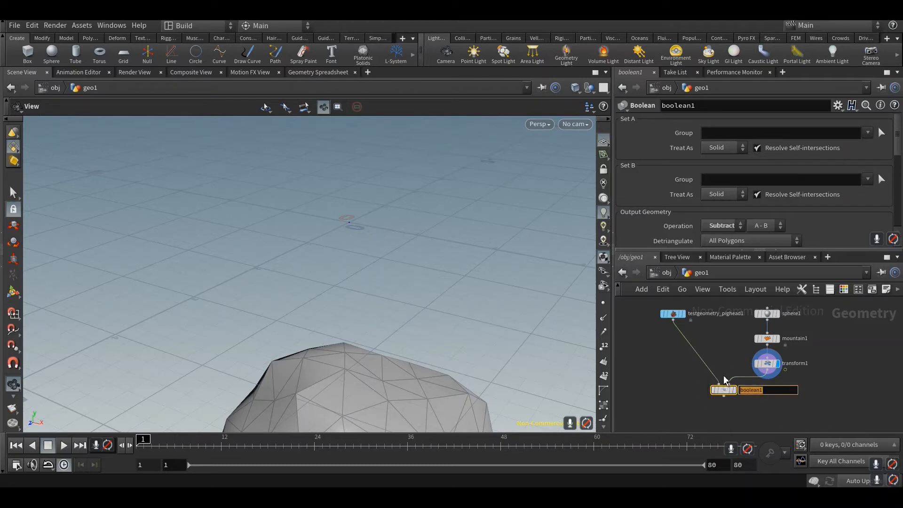
{"action": "type", "text": "BOOL_GEO"}
{"action": "key", "text": "Return"}
{"action": "left_click_drag", "start_coordinate": [724, 393], "coordinate": [713, 393]}
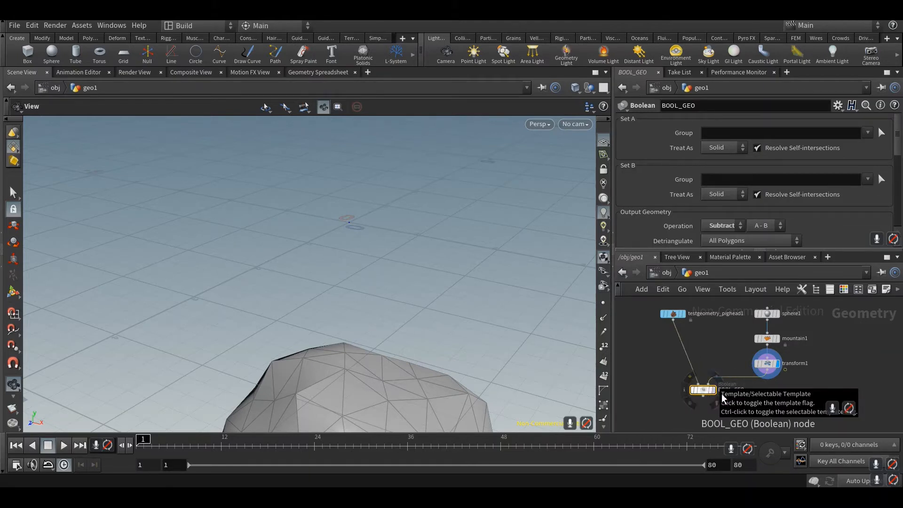
Step: Duplicate BOOL_GEO with its input connections, place the copy beside it and rename it BOOL_SEAM
{"action": "key", "text": "ctrl+v"}
{"action": "left_click_drag", "start_coordinate": [705, 391], "coordinate": [754, 399]}
{"action": "left_click", "coordinate": [786, 399]}
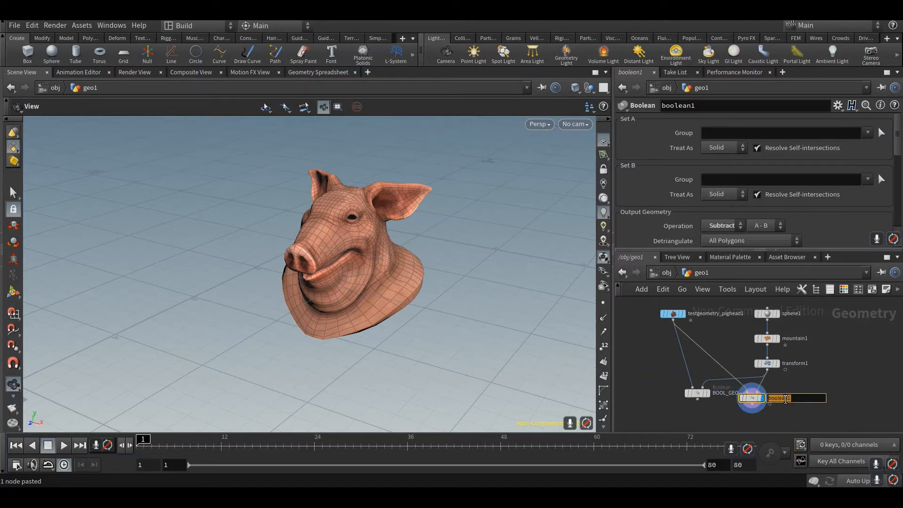
{"action": "type", "text": "BOOL_SEA"}
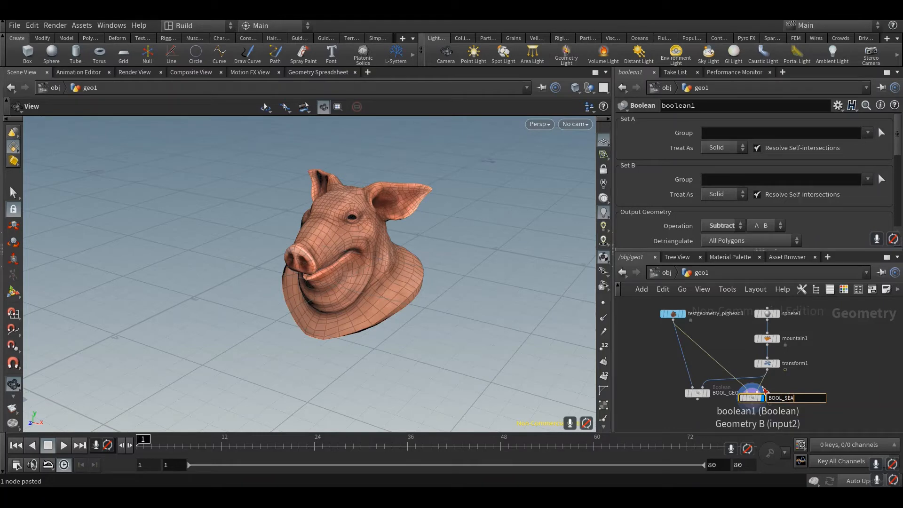
{"action": "type", "text": "M"}
{"action": "key", "text": "Return"}
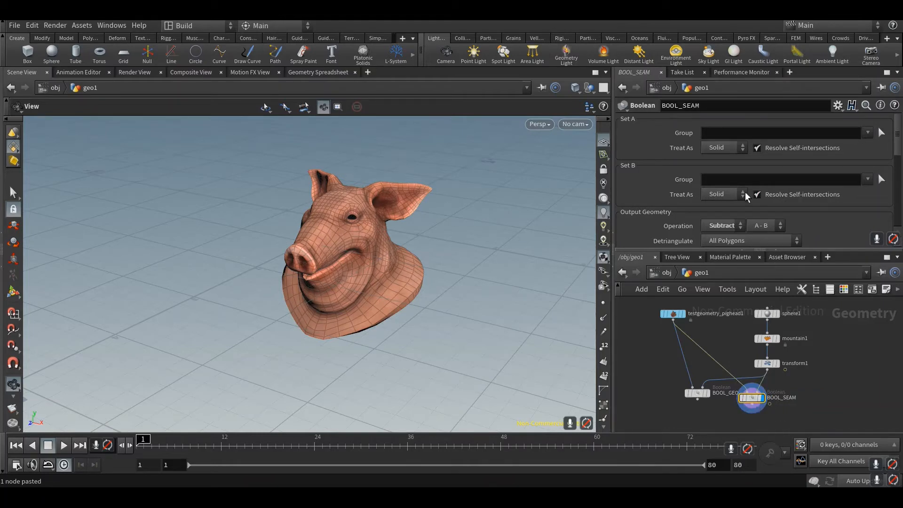
Step: Set BOOL_SEAM's operation to Seam, play the animation to check the intersection curve, and return to frame 1
{"action": "left_click", "coordinate": [741, 230]}
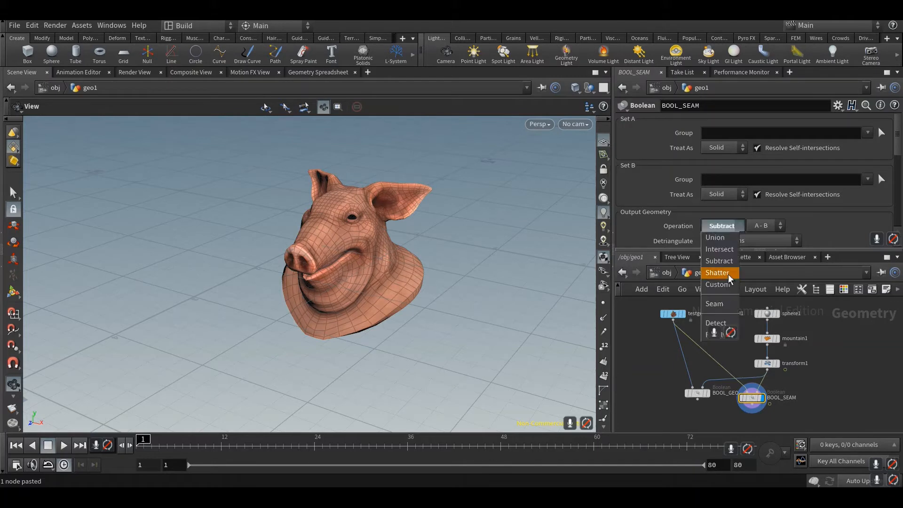
{"action": "left_click", "coordinate": [714, 304]}
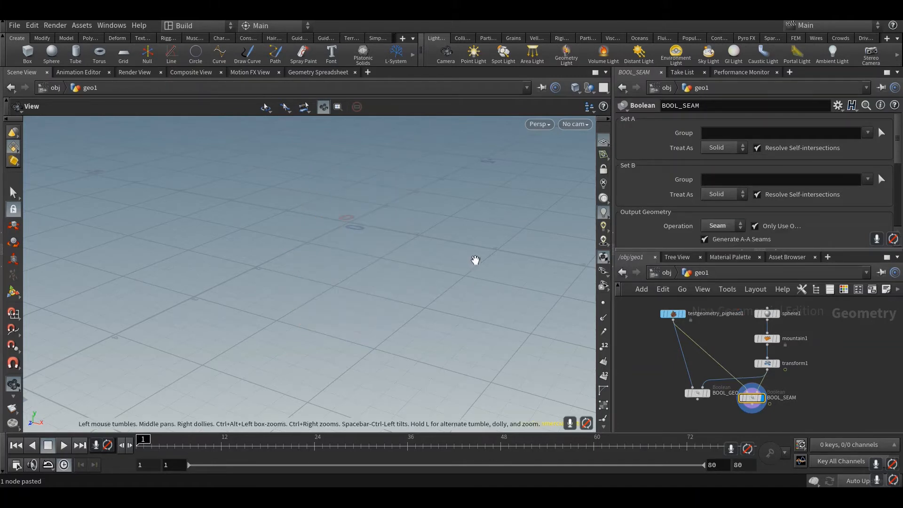
{"action": "left_click", "coordinate": [63, 446]}
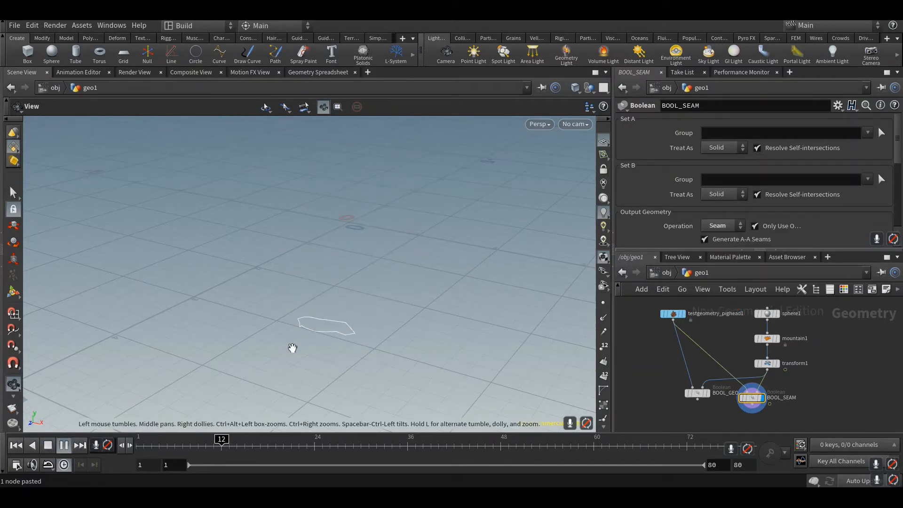
{"action": "left_click", "coordinate": [64, 445]}
{"action": "left_click", "coordinate": [18, 448]}
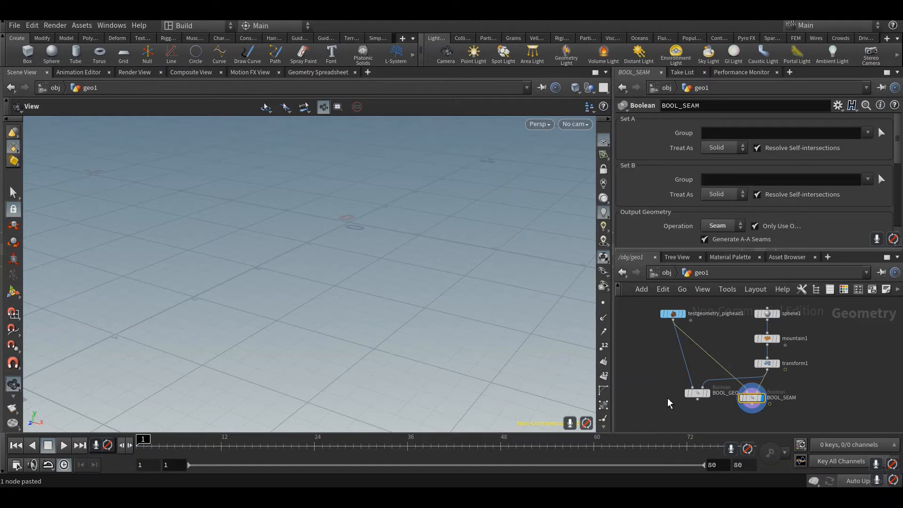
Step: Add a POP Network below BOOL_SEAM and connect BOOL_SEAM to its first input
{"action": "middle_click_drag", "start_coordinate": [671, 397], "coordinate": [669, 343]}
{"action": "key", "text": "Tab"}
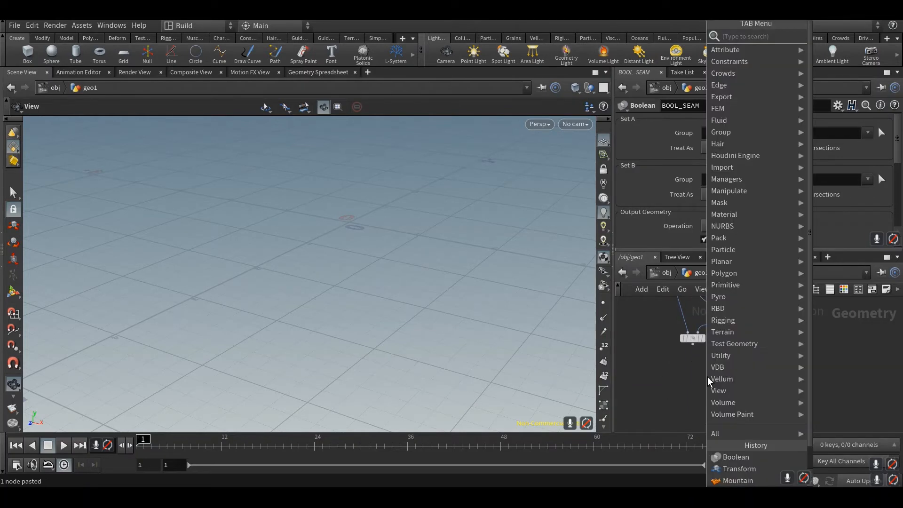
{"action": "type", "text": "pop"}
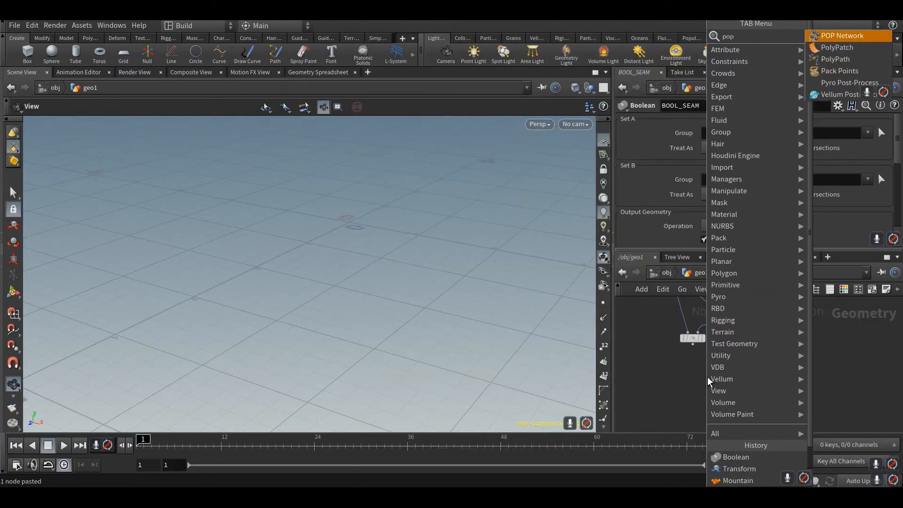
{"action": "key", "text": "Return"}
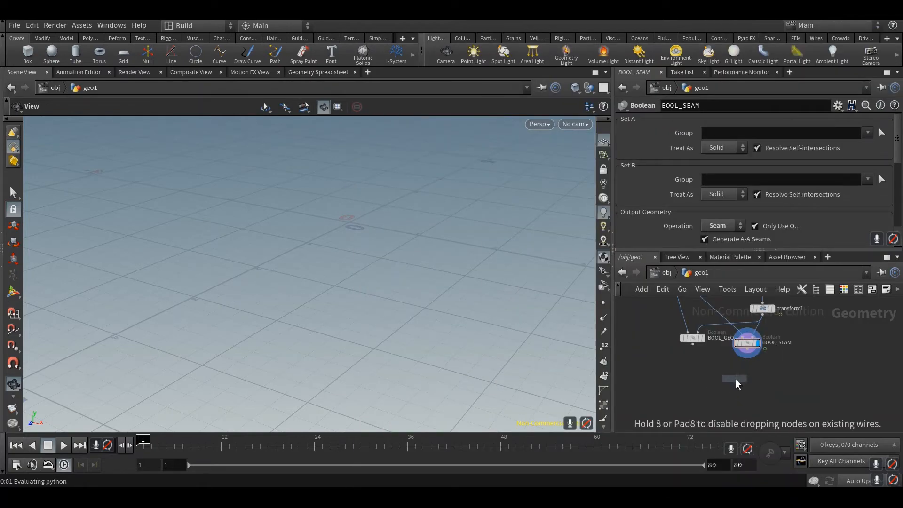
{"action": "left_click", "coordinate": [735, 378]}
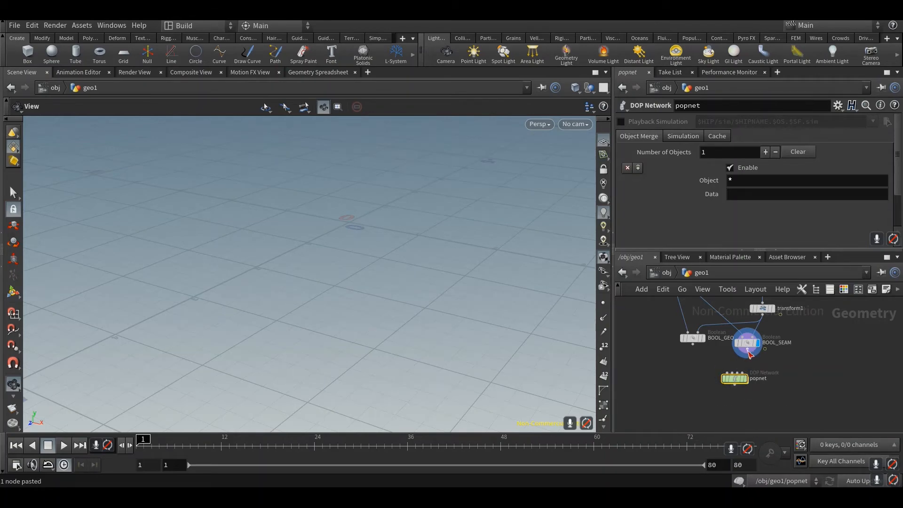
{"action": "left_click", "coordinate": [749, 352]}
{"action": "left_click", "coordinate": [727, 373]}
Step: Add a Merge node combining the popnet and BOOL_GEO, and display its result
{"action": "key", "text": "Tab"}
{"action": "type", "text": "Me"}
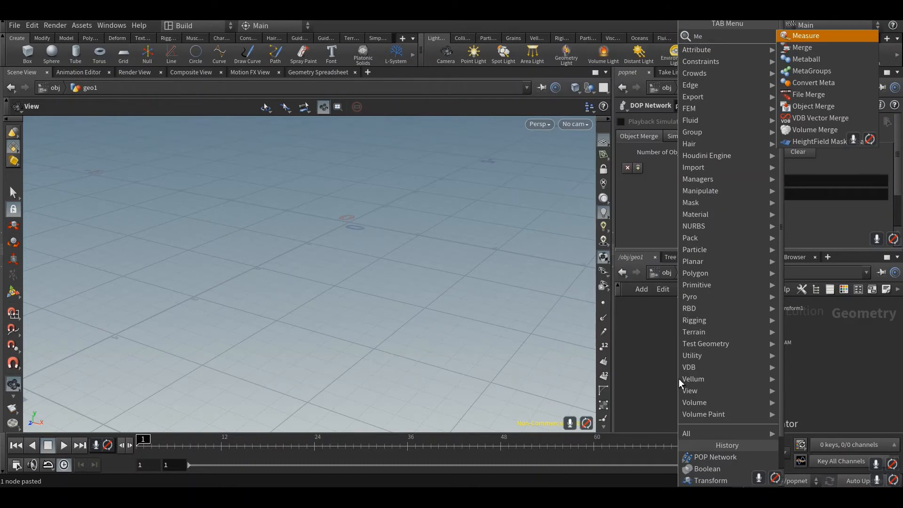
{"action": "type", "text": "rge"}
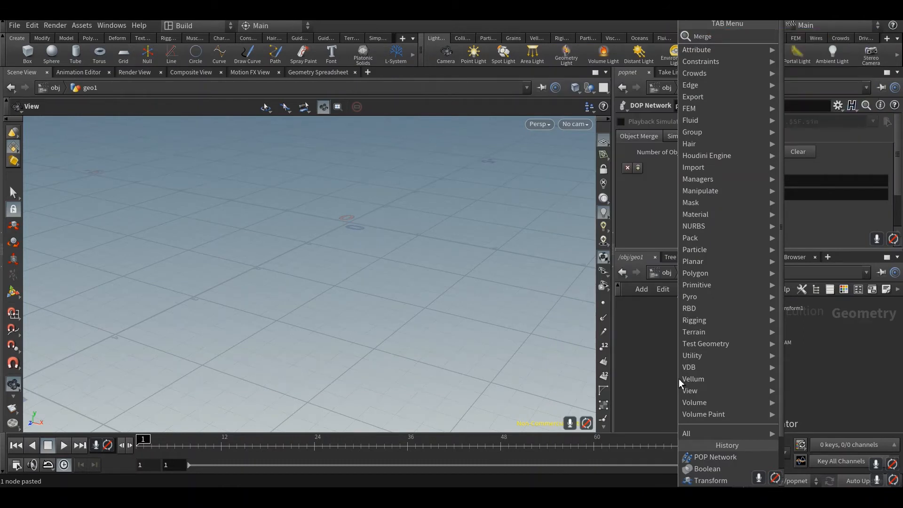
{"action": "key", "text": "Return"}
{"action": "left_click", "coordinate": [710, 402]}
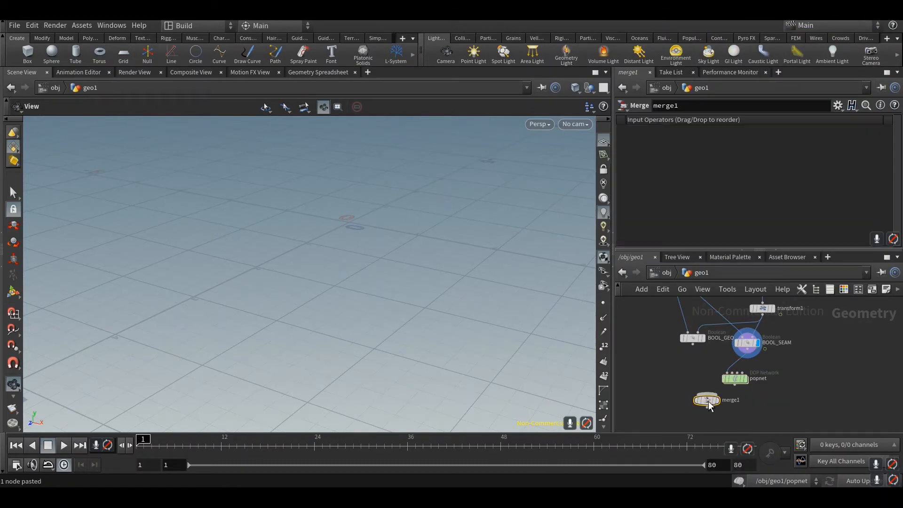
{"action": "left_click", "coordinate": [692, 344]}
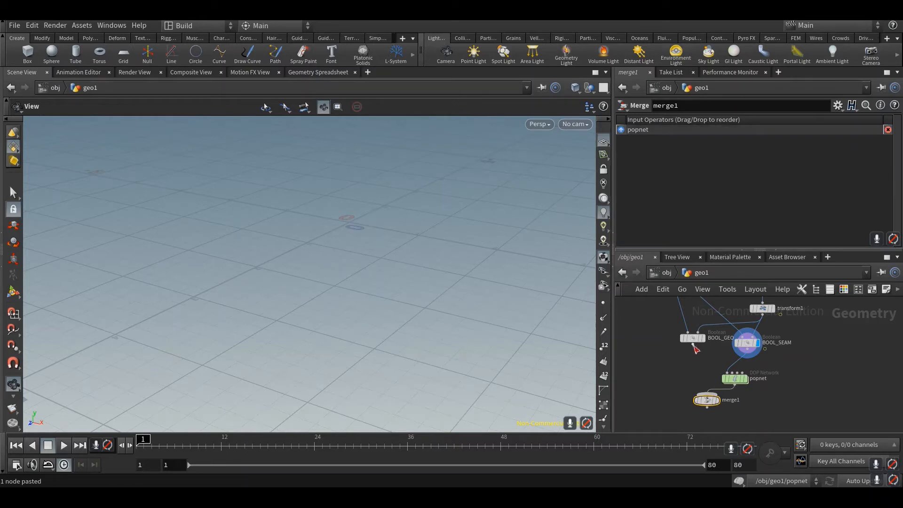
{"action": "left_click", "coordinate": [715, 400]}
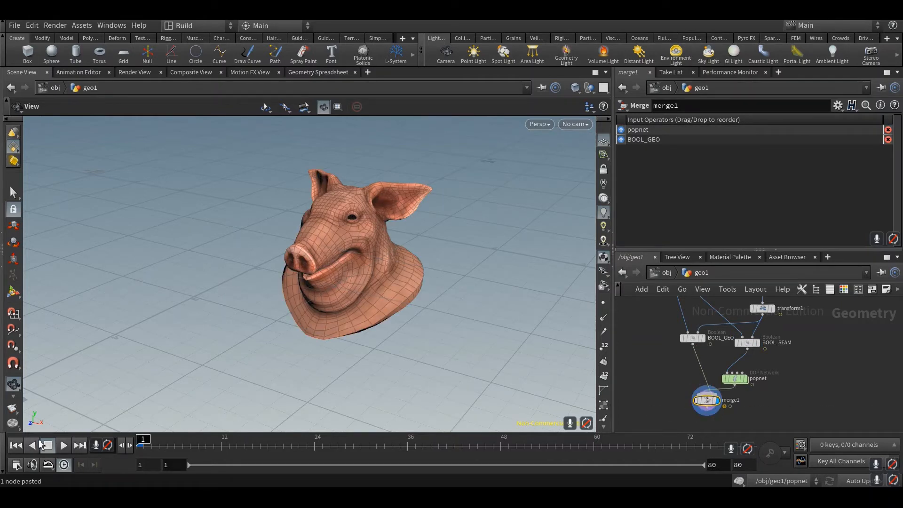
Step: Play the merged simulation to check the particles emitted along the seam, and return to frame 1
{"action": "left_click", "coordinate": [63, 445]}
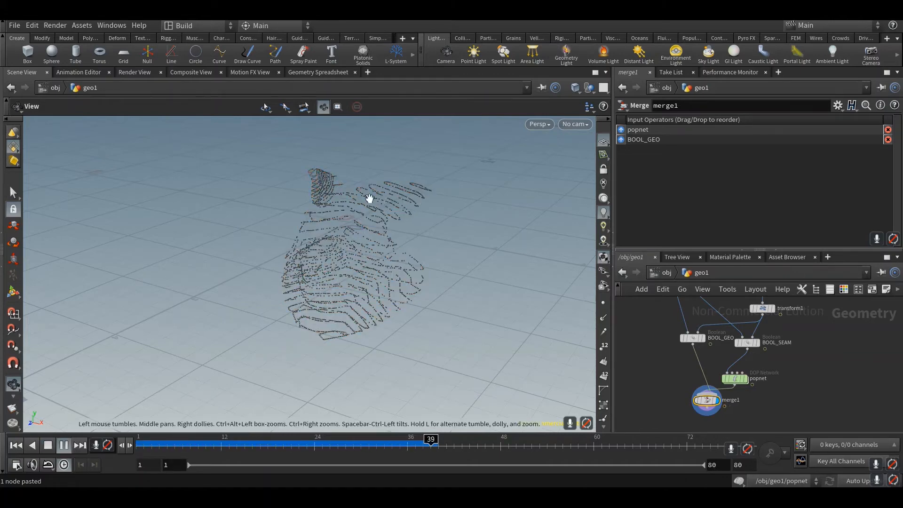
{"action": "left_click", "coordinate": [48, 445]}
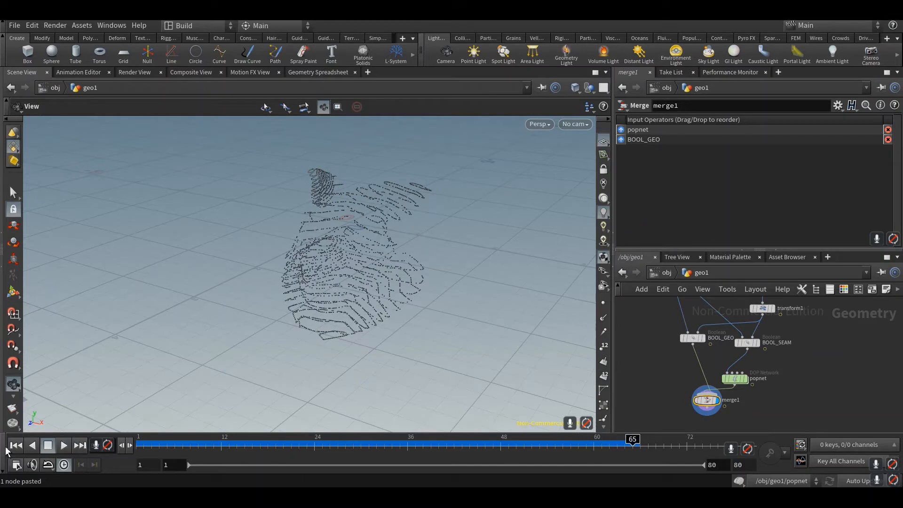
{"action": "left_click", "coordinate": [16, 445]}
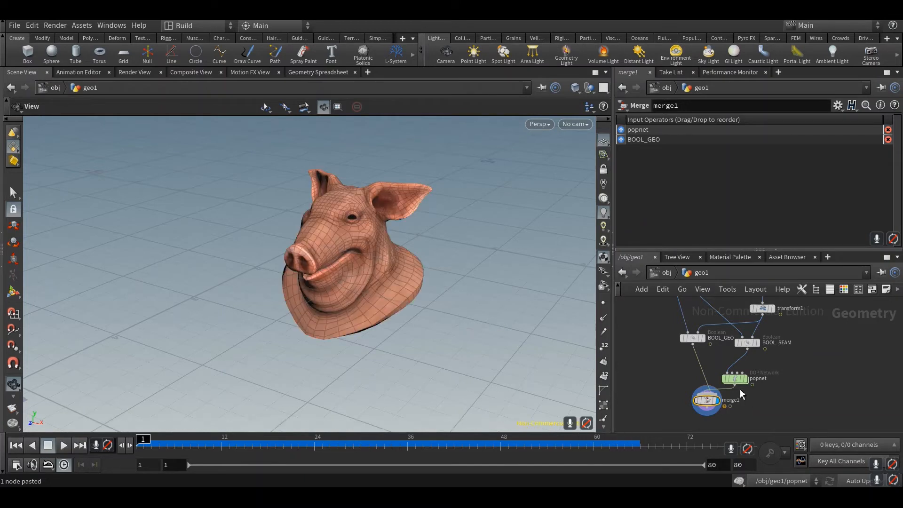
Step: Go inside the popnet and insert a Wind Force node between the popsolver and the output
{"action": "left_click_drag", "start_coordinate": [739, 381], "coordinate": [741, 375]}
{"action": "double_click", "coordinate": [736, 373]}
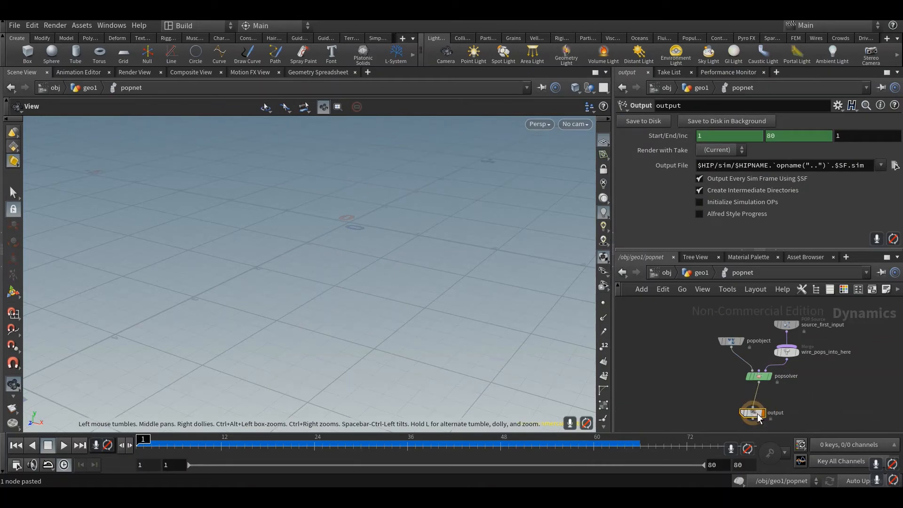
{"action": "middle_click_drag", "start_coordinate": [734, 423], "coordinate": [724, 376]}
{"action": "left_click_drag", "start_coordinate": [724, 376], "coordinate": [723, 387]}
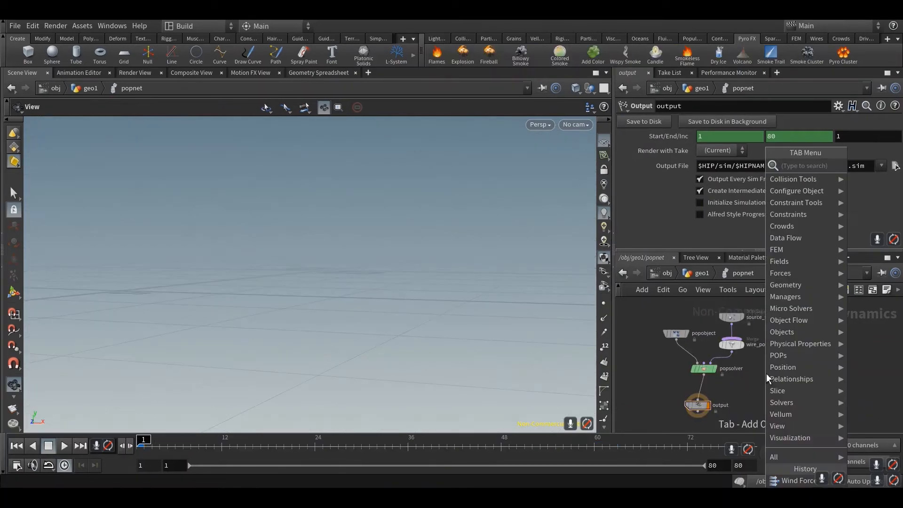
{"action": "type", "text": "wind"}
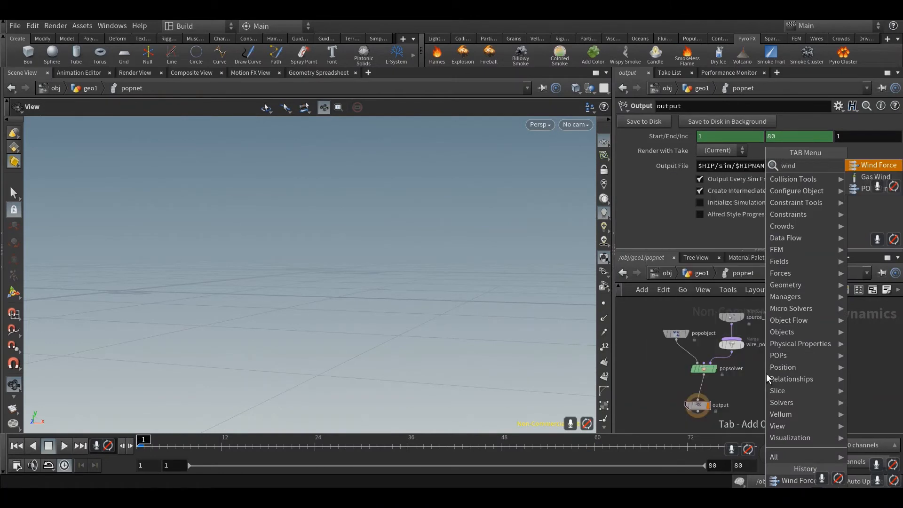
{"action": "key", "text": "Return"}
{"action": "left_click", "coordinate": [700, 392]}
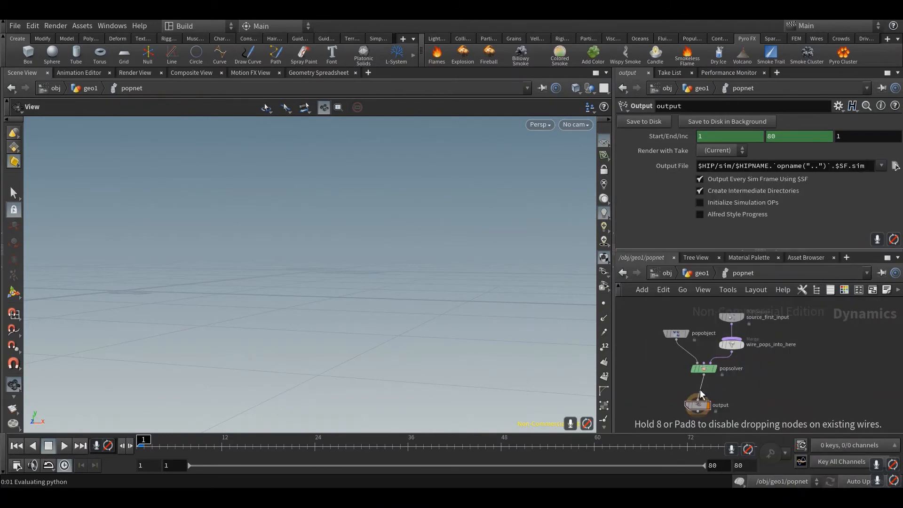
Step: Set the wind's Scale Force to 5, its noise turbulence to 3 and its noise amplitude to 0.5 on all axes
{"action": "left_click", "coordinate": [721, 151]}
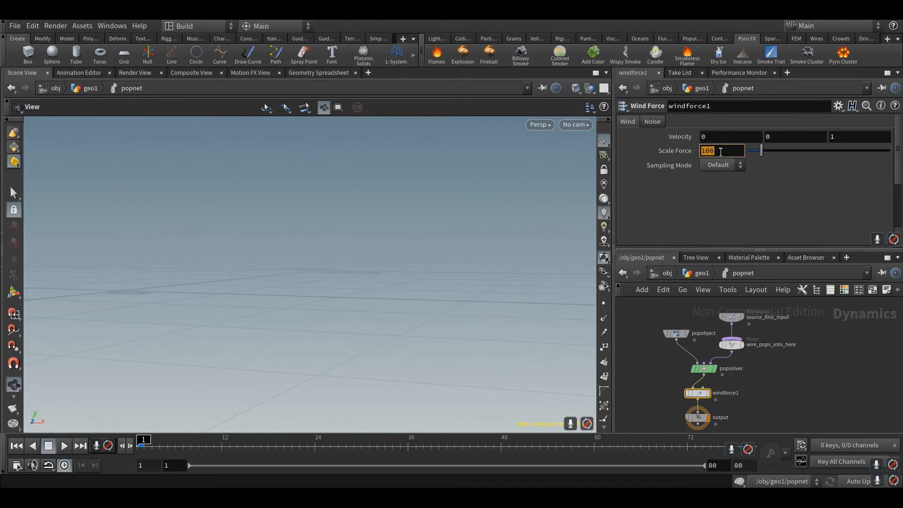
{"action": "type", "text": "5"}
{"action": "left_click", "coordinate": [657, 122]}
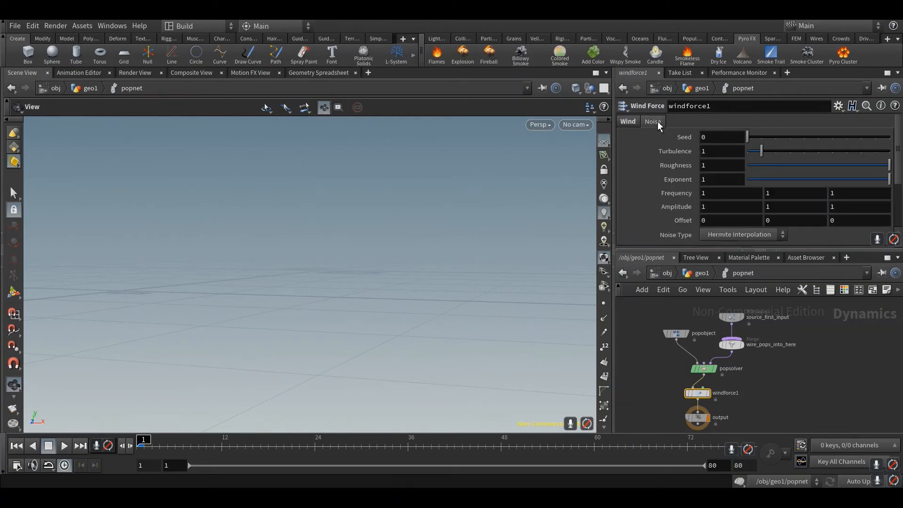
{"action": "left_click", "coordinate": [777, 151]}
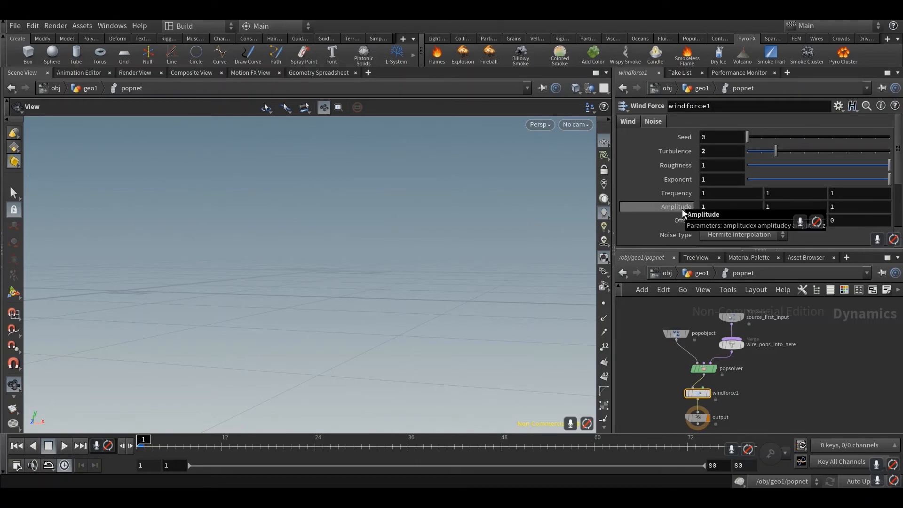
{"action": "middle_click_drag", "start_coordinate": [682, 209], "coordinate": [648, 210]}
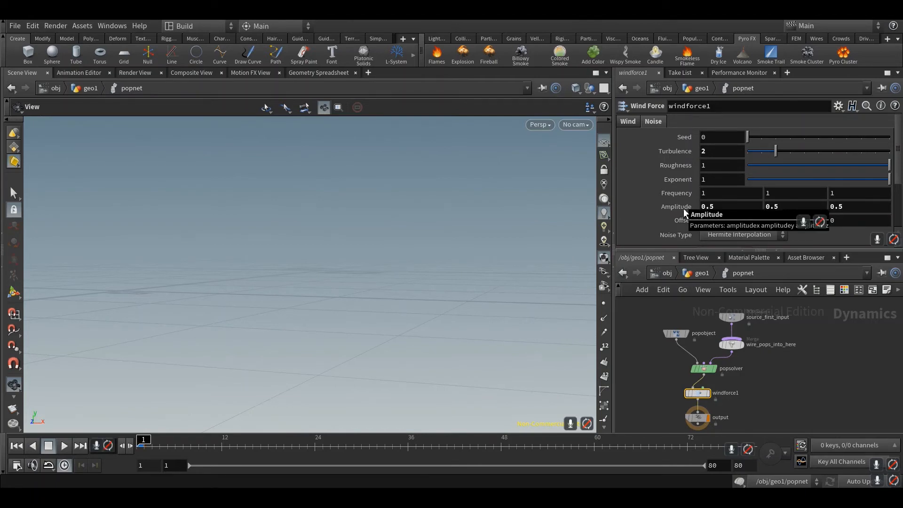
{"action": "left_click_drag", "start_coordinate": [776, 151], "coordinate": [790, 151]}
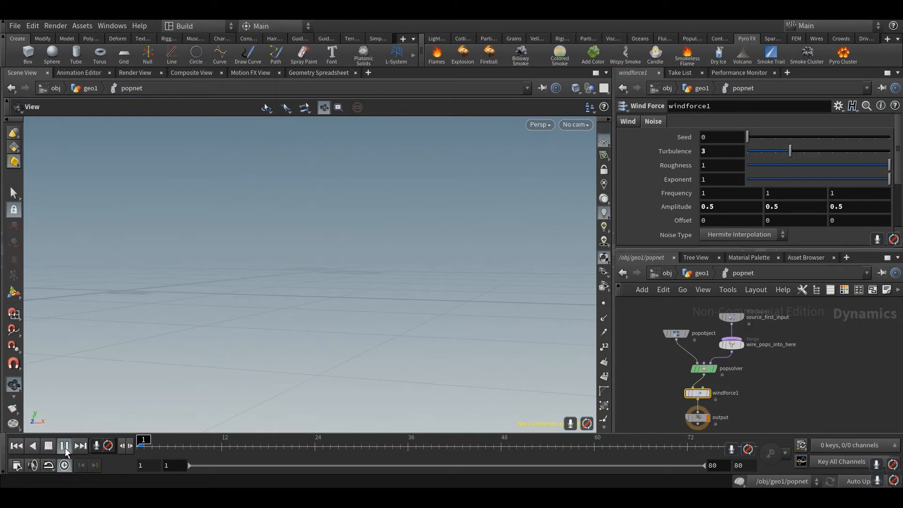
Step: Play the particle simulation to check the effect of the wind noise, and stop it
{"action": "left_click", "coordinate": [64, 446]}
{"action": "left_click", "coordinate": [47, 446]}
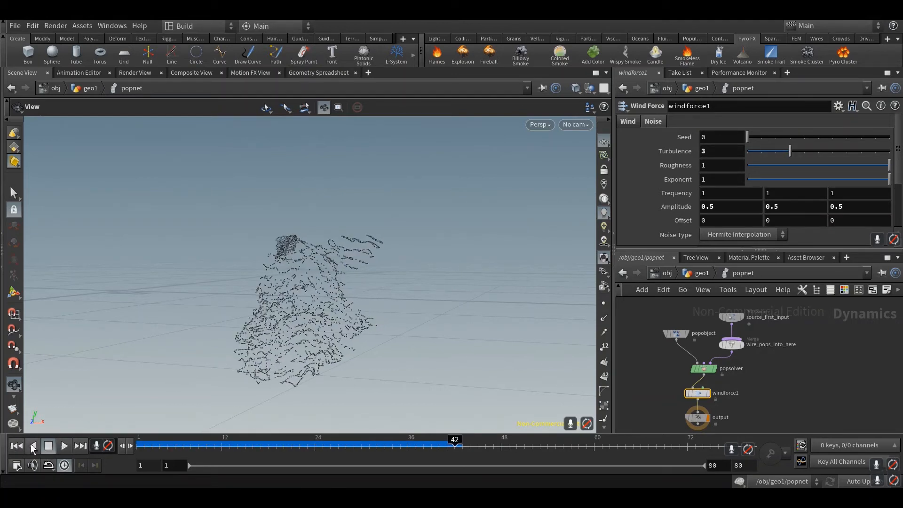
Step: Return to frame 1 and set the constant birth rate of the source_first_input particle source to 30000
{"action": "left_click", "coordinate": [16, 446]}
{"action": "left_click", "coordinate": [729, 319]}
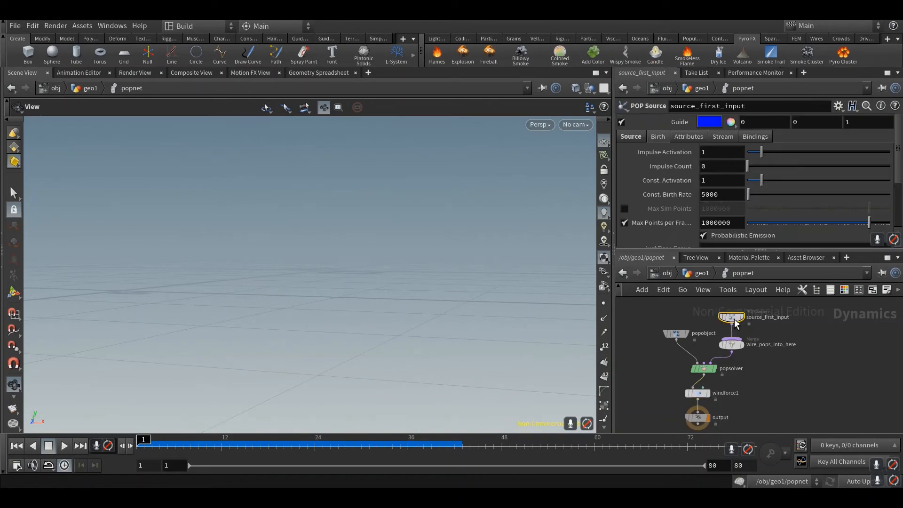
{"action": "left_click", "coordinate": [725, 195]}
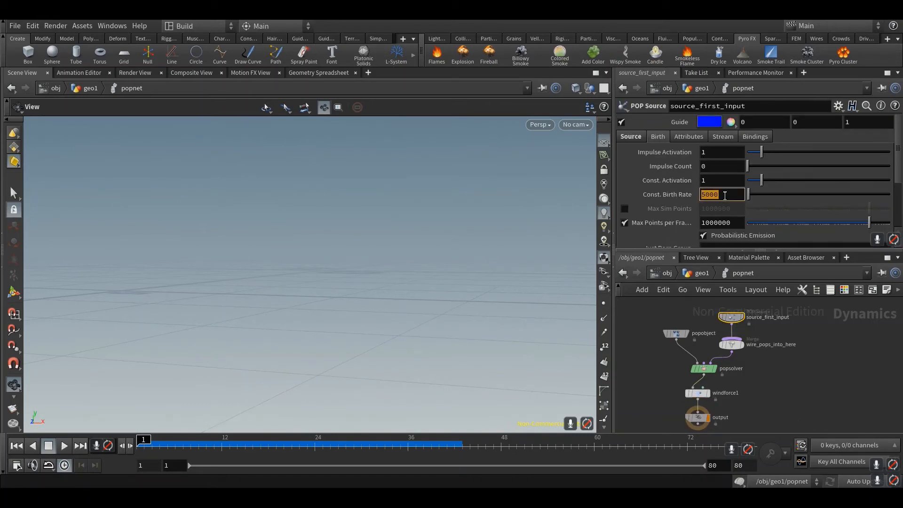
{"action": "type", "text": "30000"}
{"action": "key", "text": "Return"}
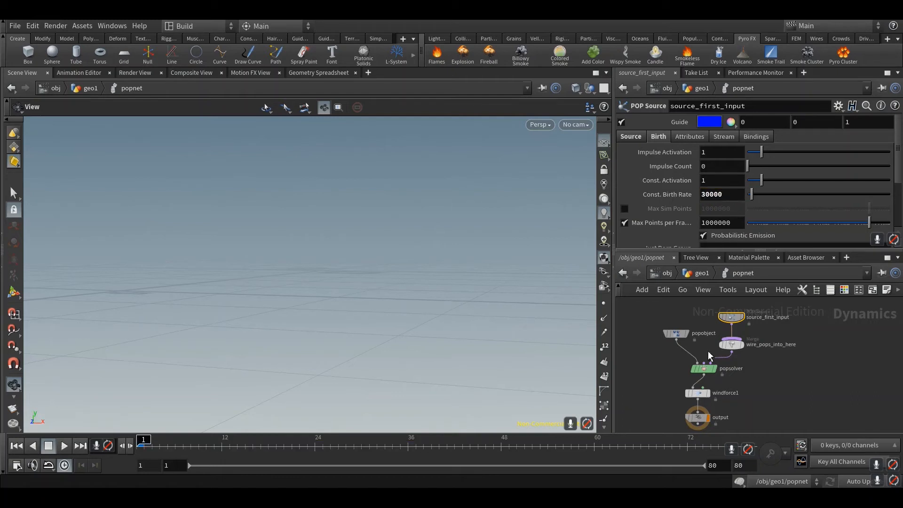
Step: Set the popsolver's minimum substeps to 3 and its maximum substeps to 5
{"action": "left_click", "coordinate": [707, 373]}
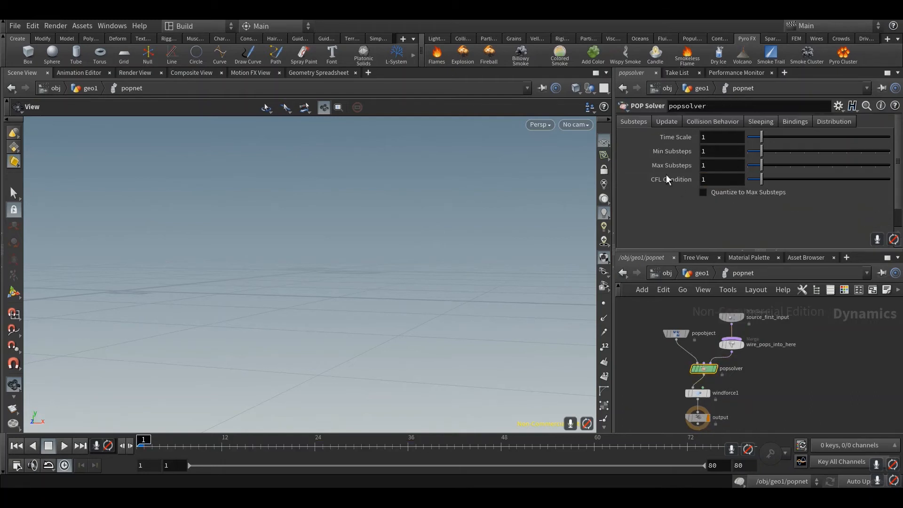
{"action": "left_click", "coordinate": [790, 154]}
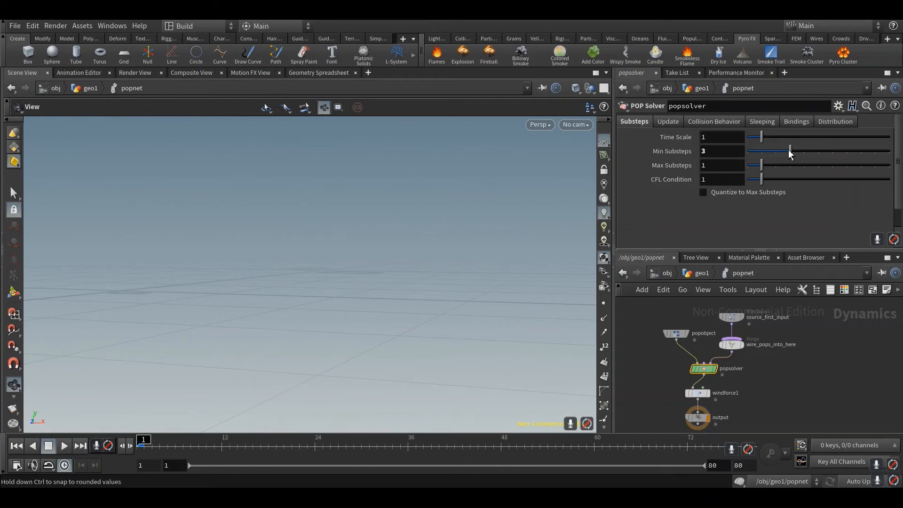
{"action": "left_click", "coordinate": [820, 166]}
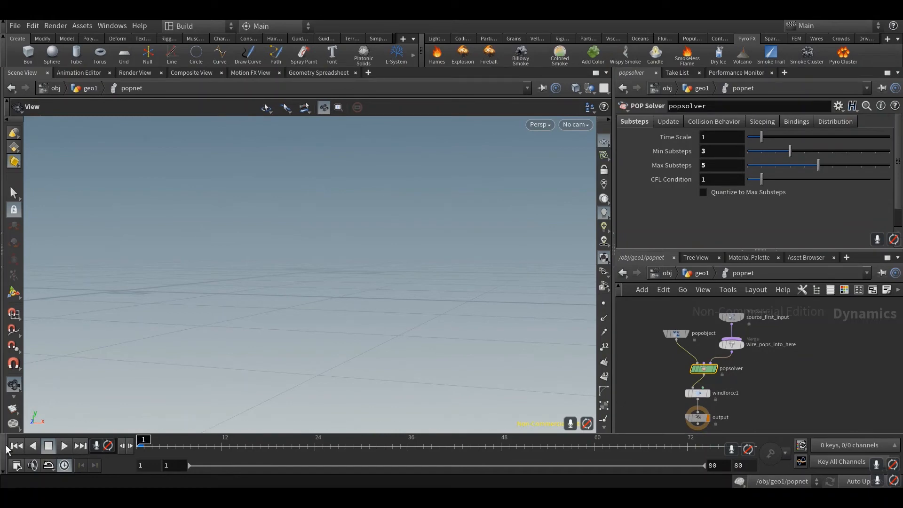
Step: Play the particle simulation to check the denser emission, and return to frame 1
{"action": "left_click", "coordinate": [65, 445]}
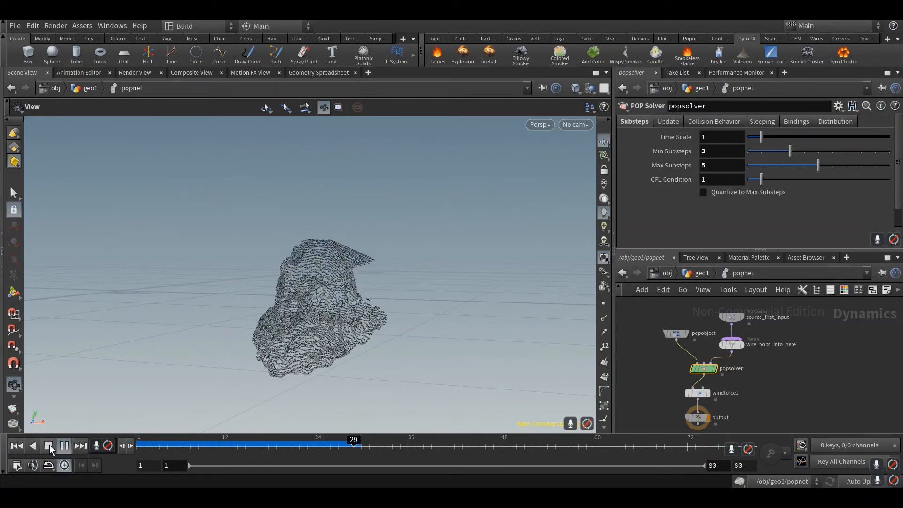
{"action": "left_click", "coordinate": [49, 445]}
{"action": "left_click", "coordinate": [17, 446]}
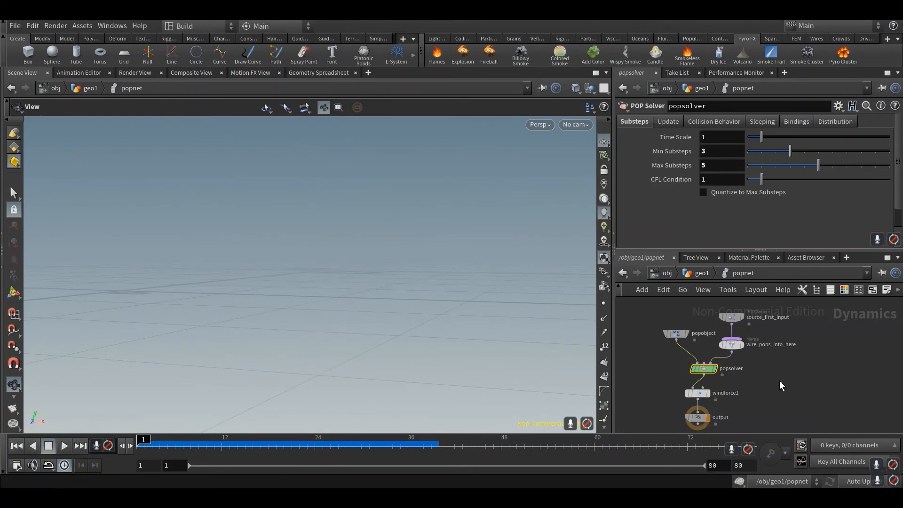
Step: Move the end keyframe of transform1's Translate Y animation curve in geo1 to frame 70
{"action": "left_click", "coordinate": [80, 73]}
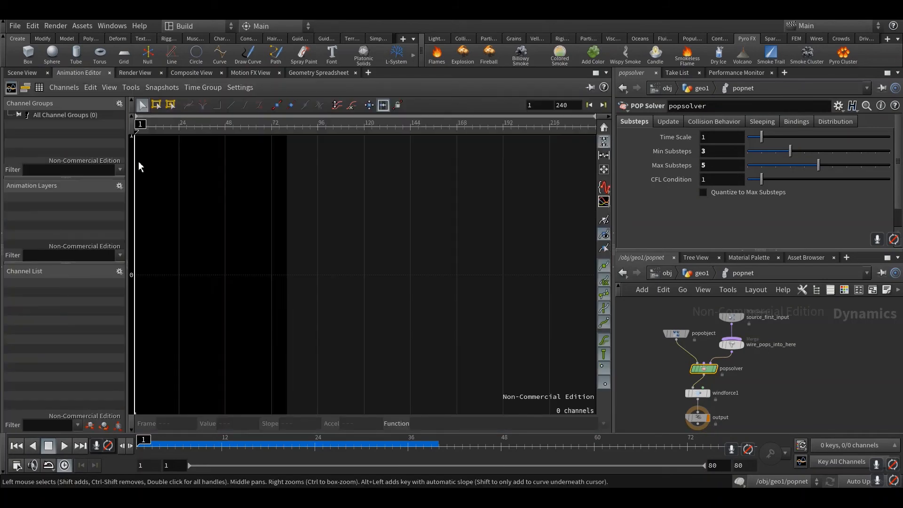
{"action": "left_click", "coordinate": [700, 273]}
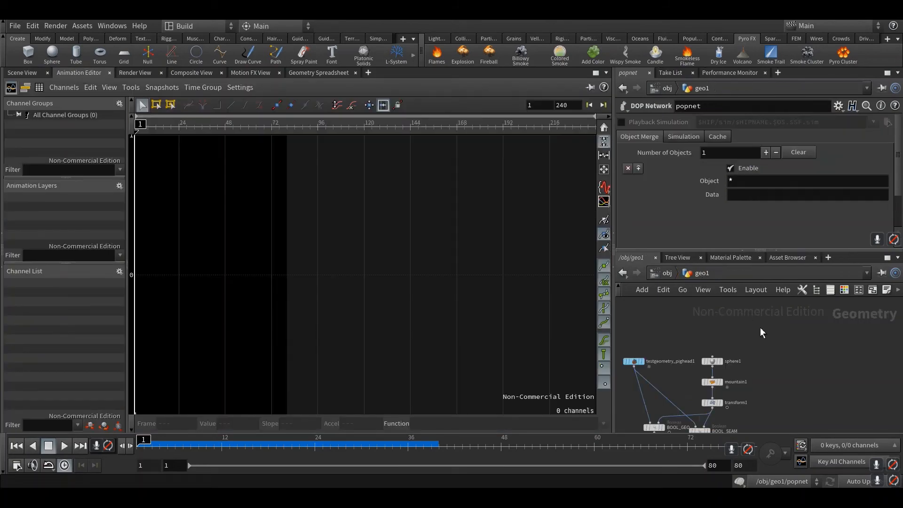
{"action": "left_click", "coordinate": [713, 403]}
{"action": "left_click_drag", "start_coordinate": [255, 203], "coordinate": [214, 160]}
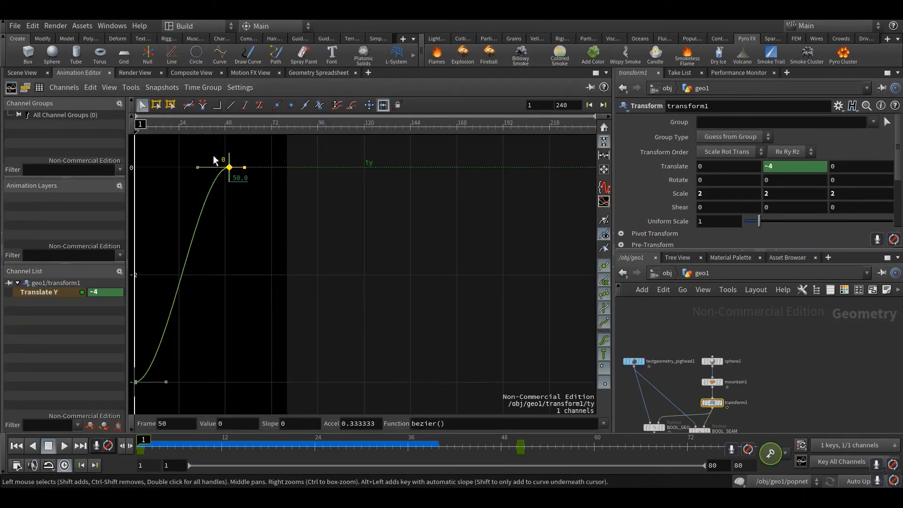
{"action": "left_click", "coordinate": [174, 423]}
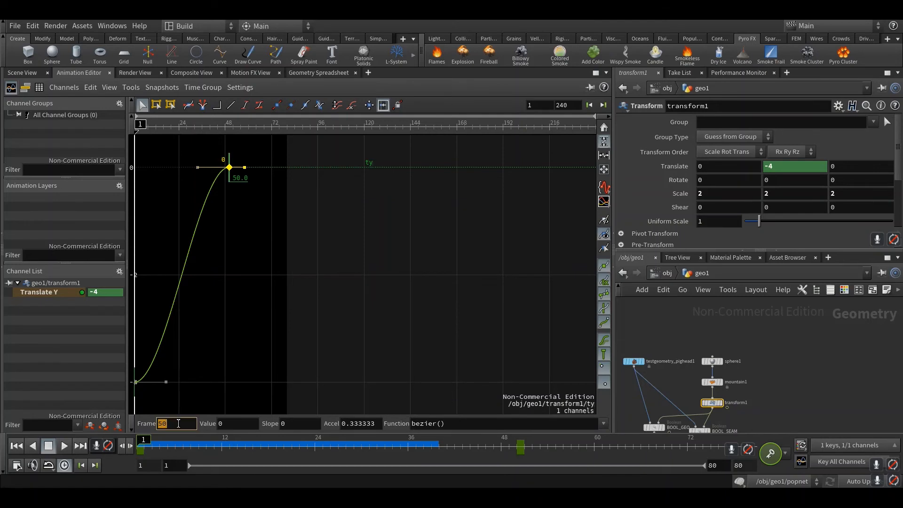
{"action": "key", "text": "Return"}
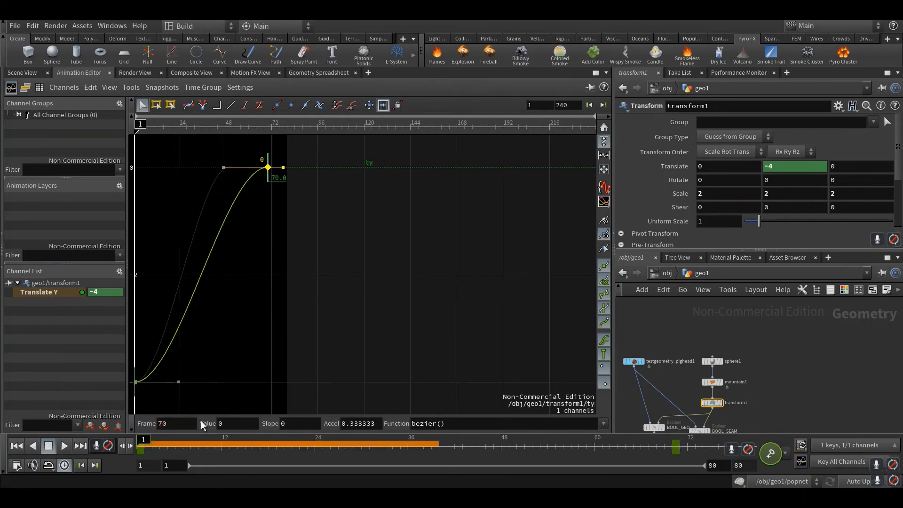
Step: Play the merged pig head and particles in the scene view to check the slower disintegration, and return to frame 1
{"action": "left_click", "coordinate": [23, 73]}
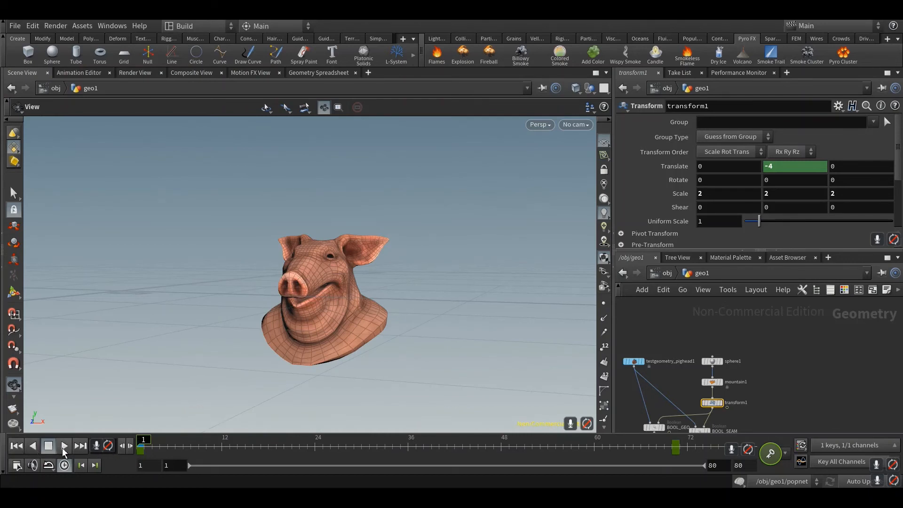
{"action": "left_click", "coordinate": [64, 447]}
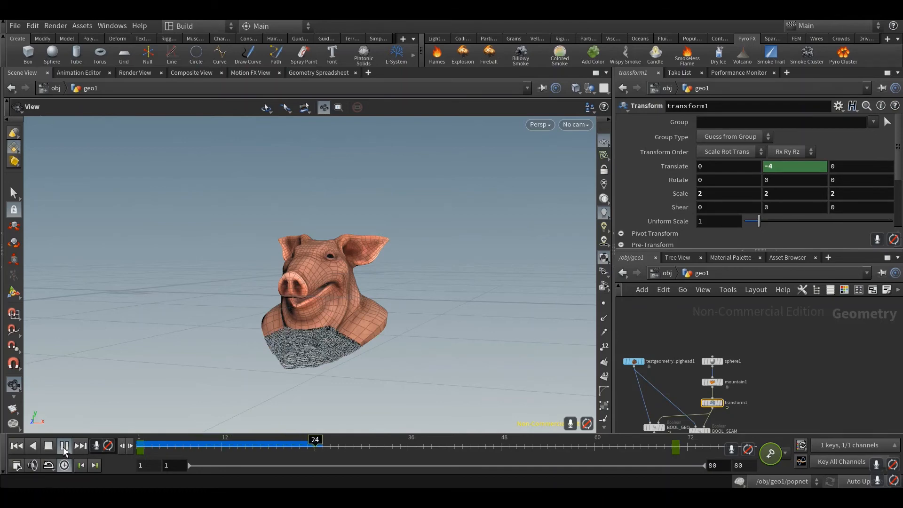
{"action": "left_click", "coordinate": [64, 447]}
{"action": "left_click", "coordinate": [16, 446]}
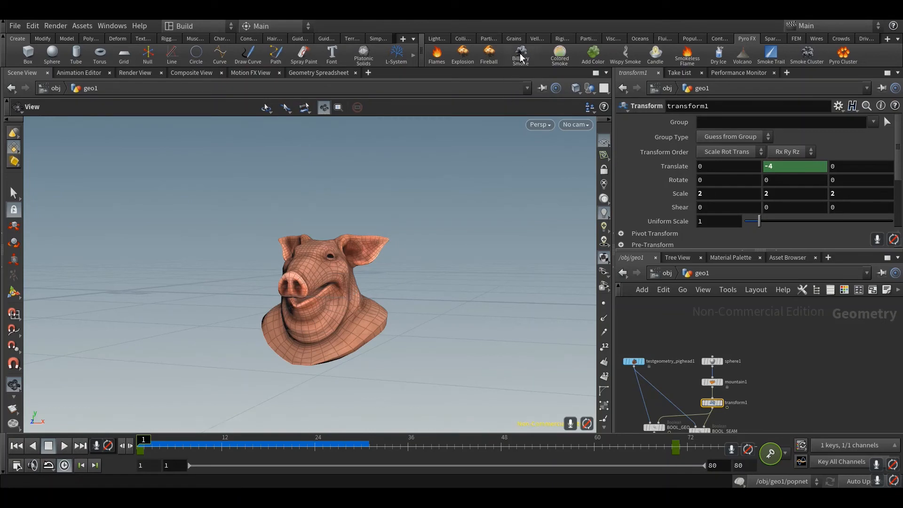
Step: Add a Pyro Configure Billowy Smoke setup to geo1 and connect its pyrosolver1 output to merge1
{"action": "middle_click_drag", "start_coordinate": [801, 391], "coordinate": [804, 331]}
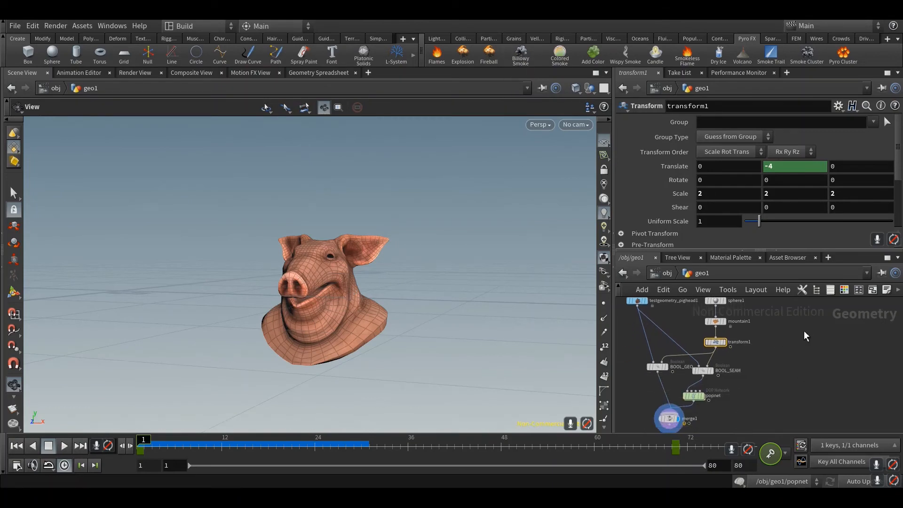
{"action": "key", "text": "Tab"}
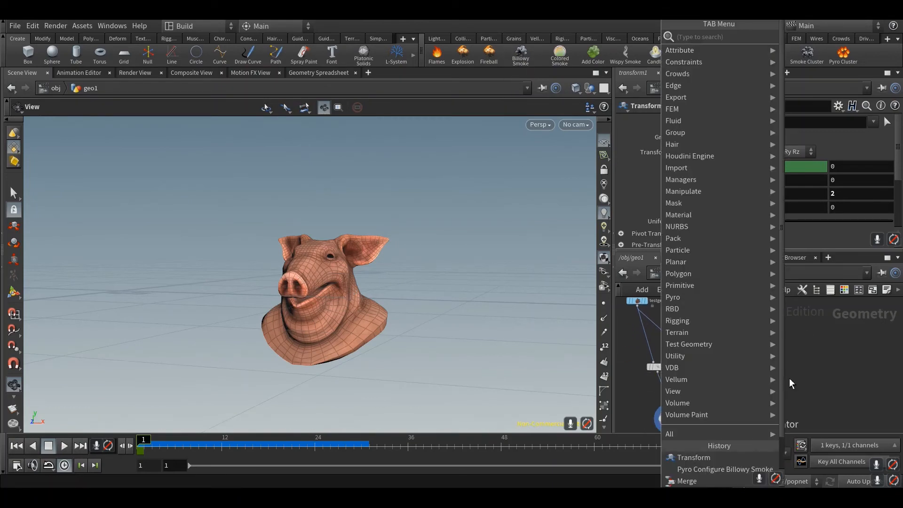
{"action": "type", "text": "bill"}
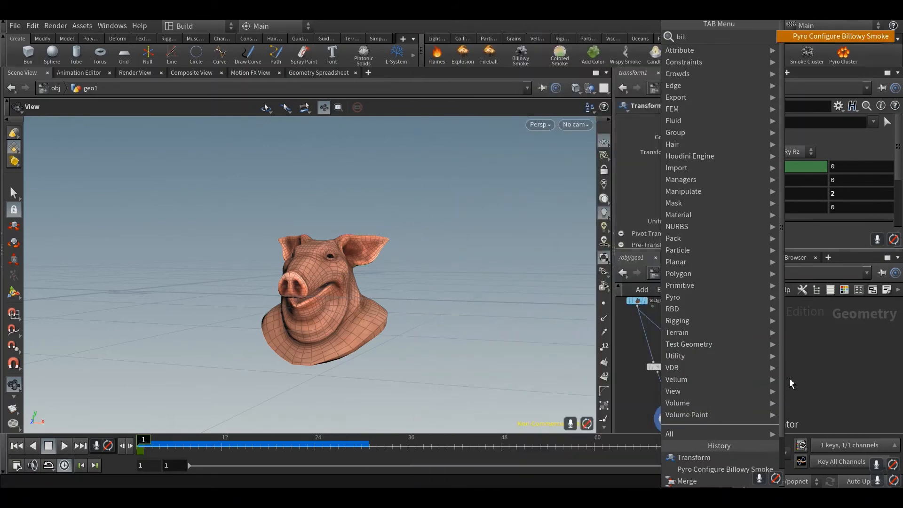
{"action": "key", "text": "Return"}
{"action": "left_click", "coordinate": [770, 396]}
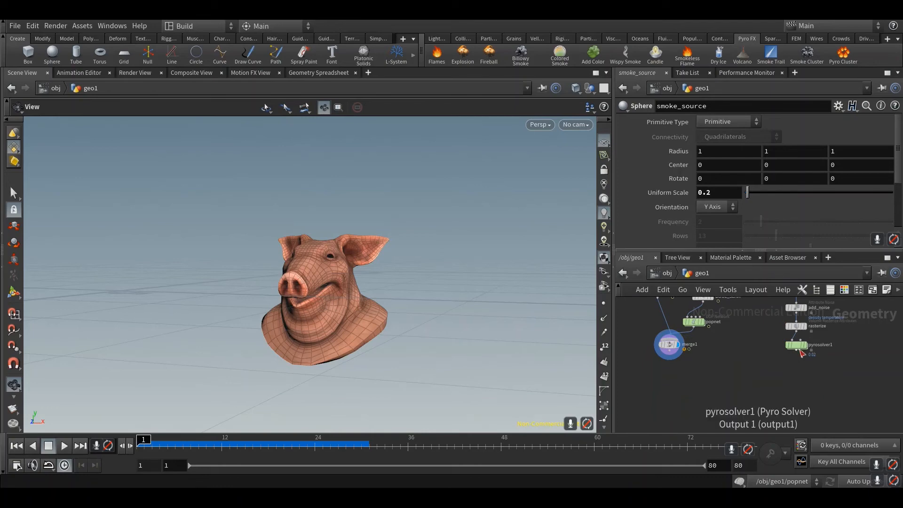
{"action": "left_click", "coordinate": [796, 351]}
{"action": "left_click", "coordinate": [673, 342]}
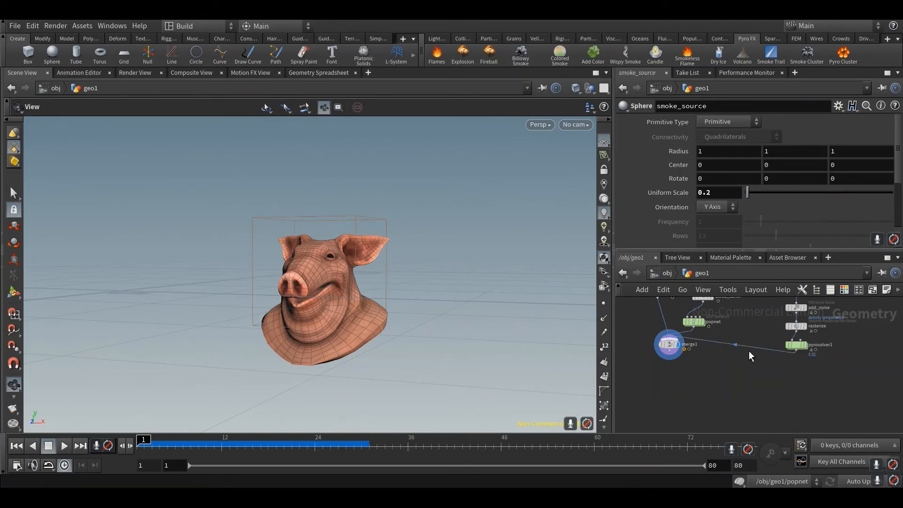
Step: Insert a Transform node between smoke_source and create_density
{"action": "middle_click_drag", "start_coordinate": [749, 351], "coordinate": [735, 394]}
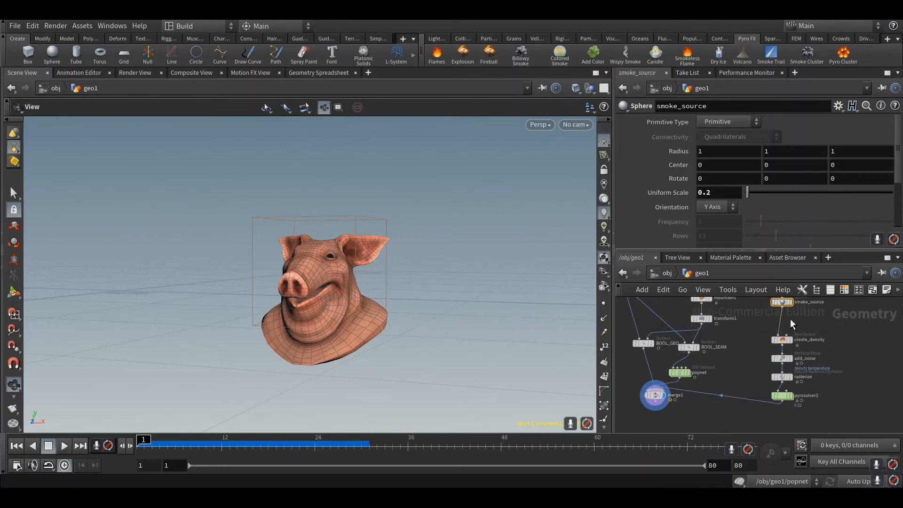
{"action": "key", "text": "Tab"}
{"action": "type", "text": "tran"}
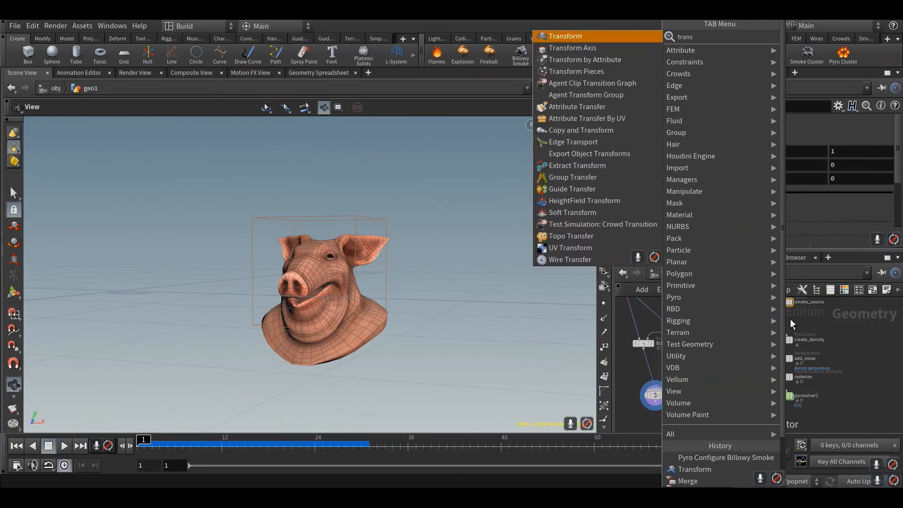
{"action": "key", "text": "Return"}
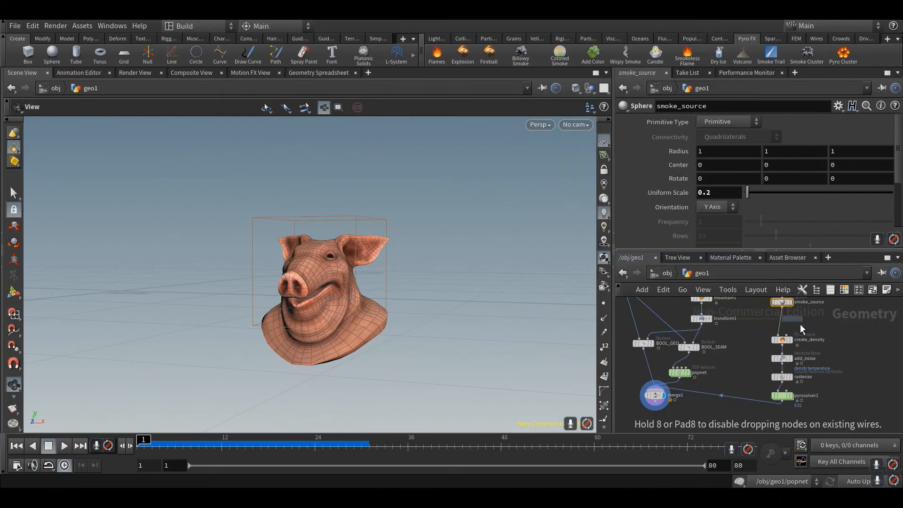
{"action": "left_click", "coordinate": [775, 318]}
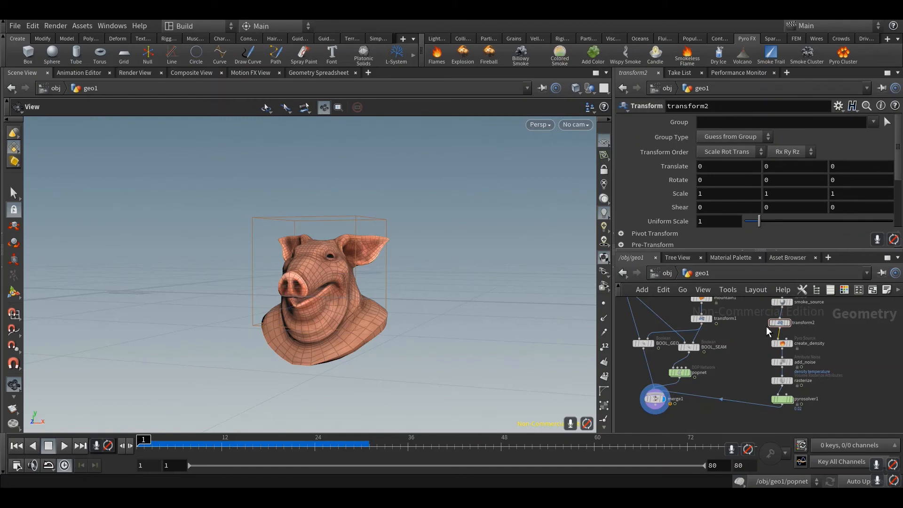
Step: Set the smoke transform's Translate Y to -0.2 and its scale to 2 on all axes
{"action": "left_click", "coordinate": [783, 326]}
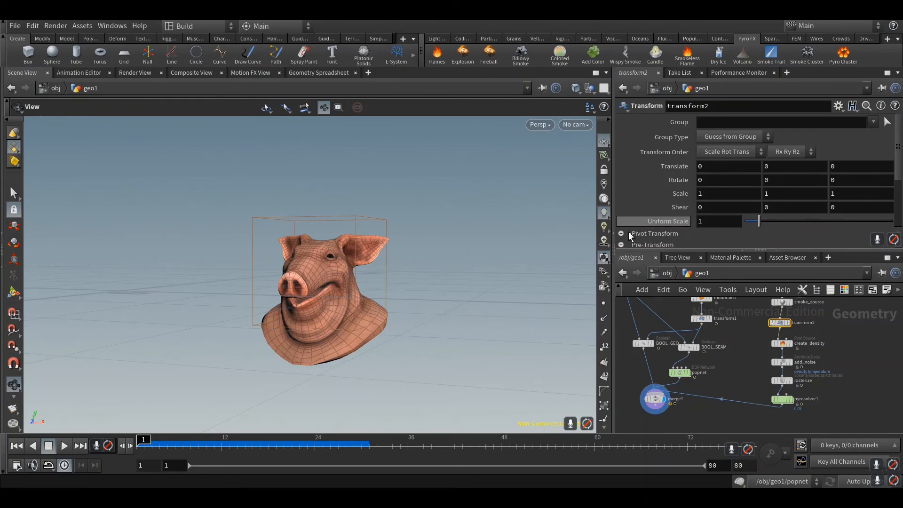
{"action": "left_click_drag", "start_coordinate": [518, 274], "coordinate": [422, 269]}
{"action": "middle_click_drag", "start_coordinate": [795, 166], "coordinate": [768, 165]}
{"action": "mouse_move", "coordinate": [856, 165]}
{"action": "middle_mouse_down"}
{"action": "mouse_move", "coordinate": [886, 166]}
{"action": "mouse_move", "coordinate": [860, 166]}
{"action": "middle_mouse_up"}
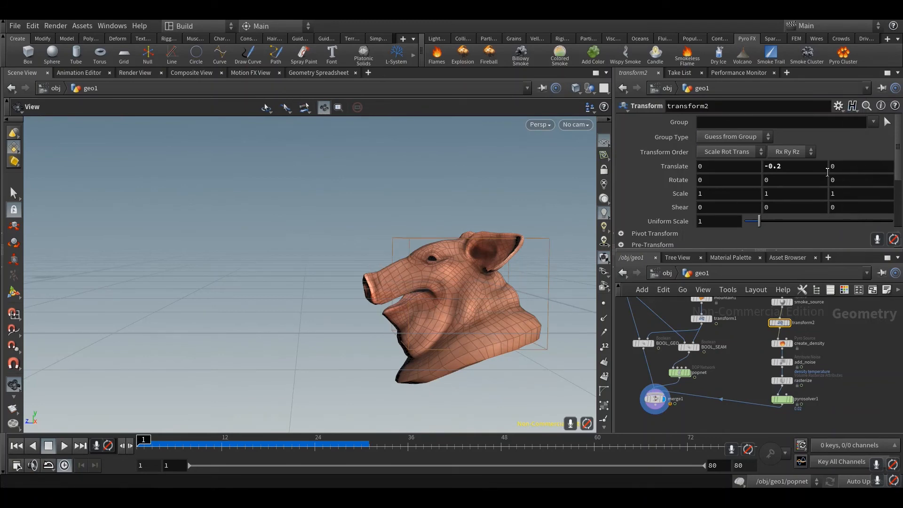
{"action": "mouse_move", "coordinate": [681, 193]}
{"action": "middle_mouse_down"}
{"action": "mouse_move", "coordinate": [681, 177]}
{"action": "mouse_move", "coordinate": [720, 176]}
{"action": "mouse_move", "coordinate": [682, 197]}
{"action": "mouse_move", "coordinate": [682, 176]}
{"action": "mouse_move", "coordinate": [685, 200]}
{"action": "middle_mouse_up"}
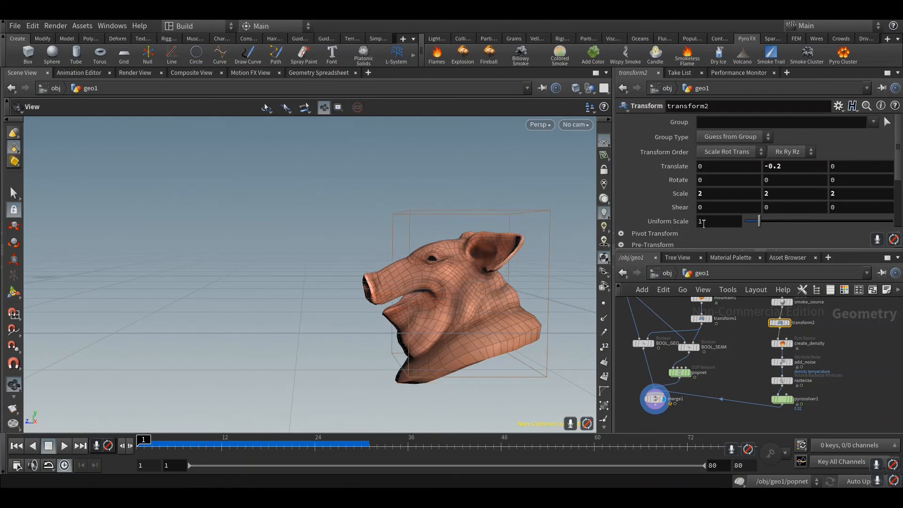
{"action": "left_click_drag", "start_coordinate": [343, 319], "coordinate": [417, 303]}
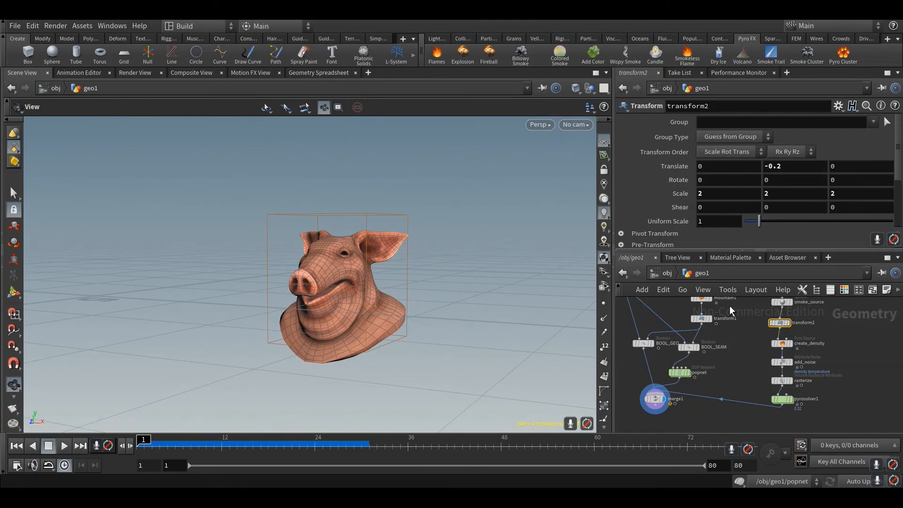
Step: Keyframe all three radius values of the smoke_source sphere at 1 on frame 1
{"action": "left_click", "coordinate": [783, 305]}
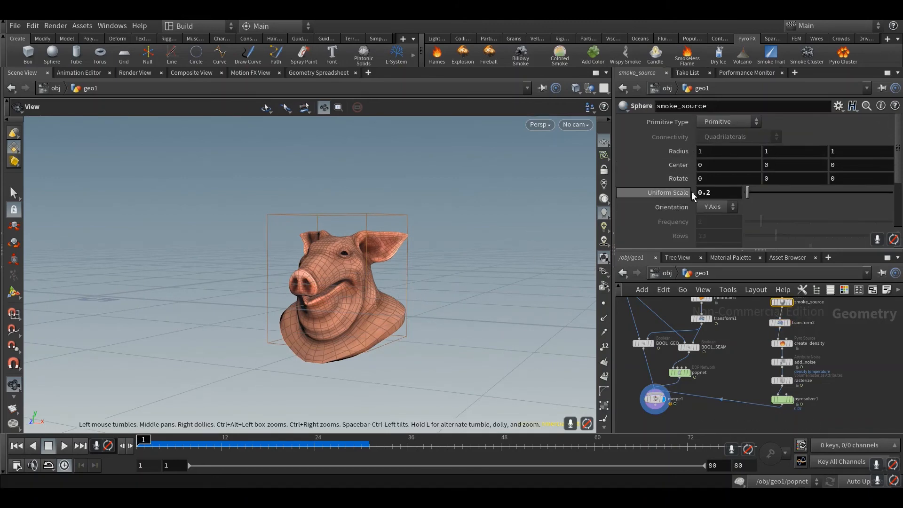
{"action": "left_click", "coordinate": [722, 151], "text": "alt"}
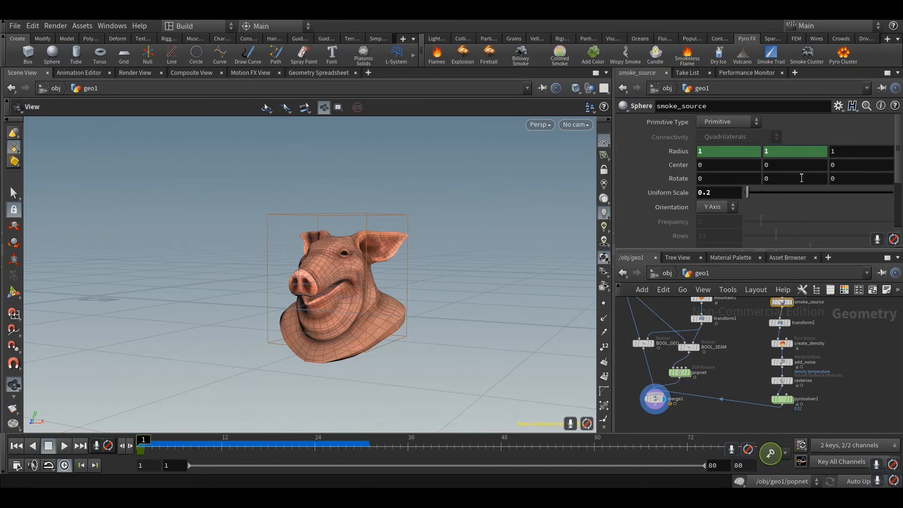
{"action": "left_click", "coordinate": [839, 151], "text": "alt"}
Step: Keyframe all three radius values of the smoke_source sphere at 0 on frame 50
{"action": "left_click", "coordinate": [521, 445]}
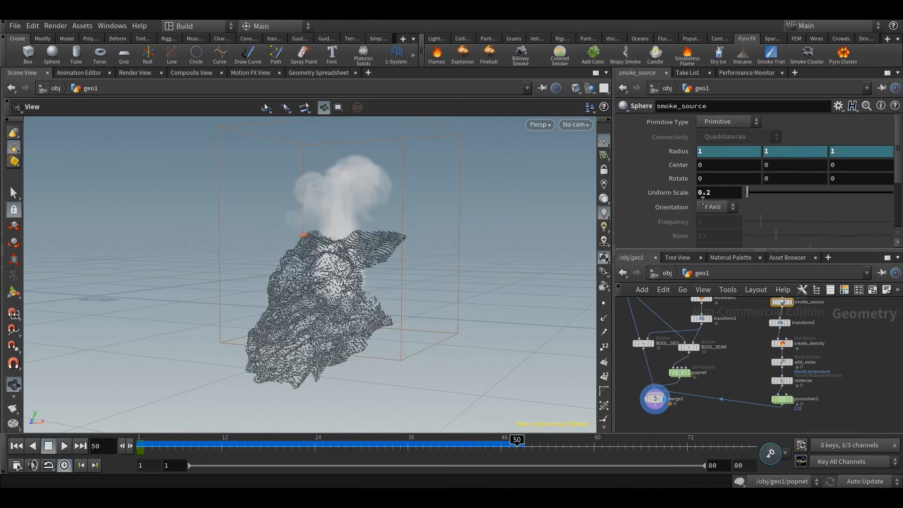
{"action": "left_click", "coordinate": [714, 151]}
{"action": "key", "text": "BackSpace"}
{"action": "type", "text": "0"}
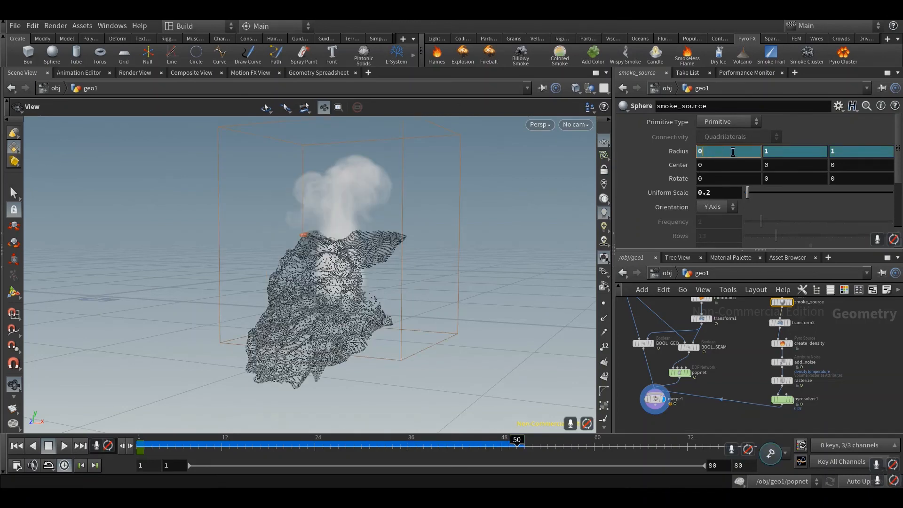
{"action": "left_click", "coordinate": [788, 151]}
{"action": "left_click", "coordinate": [844, 151]}
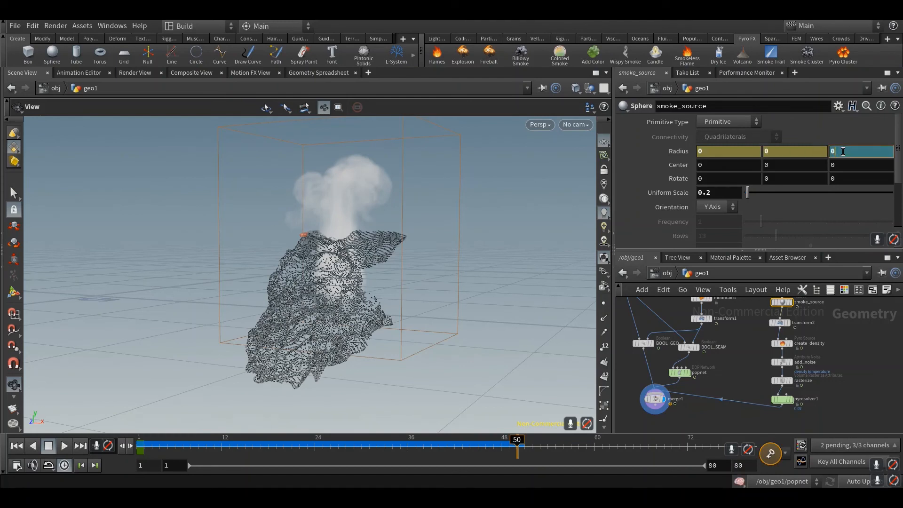
{"action": "type", "text": "0"}
{"action": "key", "text": "Return"}
{"action": "left_click", "coordinate": [769, 156], "text": "alt"}
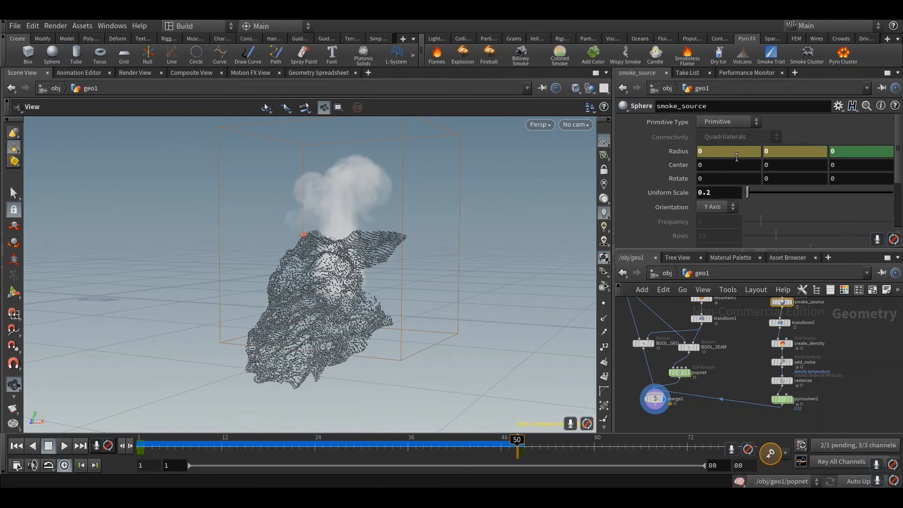
Step: Play the combined simulation from frame 1 to check the smoke emission with the animated source radius
{"action": "left_click", "coordinate": [16, 446]}
{"action": "left_click", "coordinate": [65, 446]}
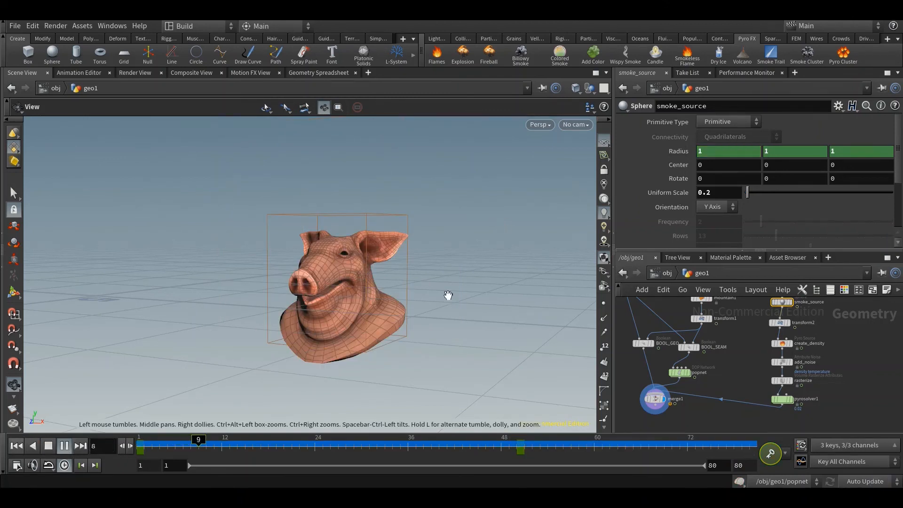